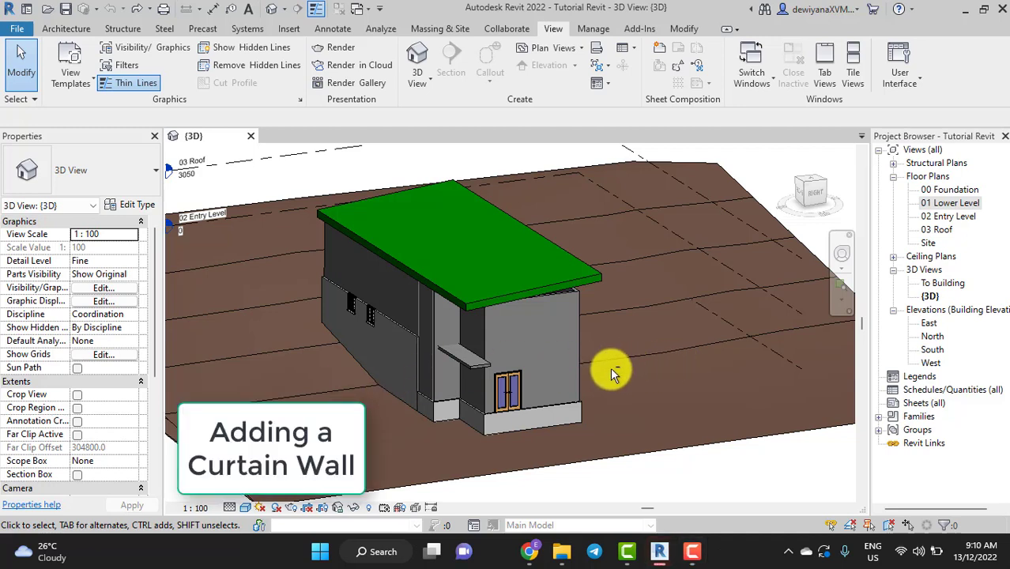
- Orbit the 3D house to inspect the lower-level front and corner walls
shift+middle_drag(641, 367, 495, 287)
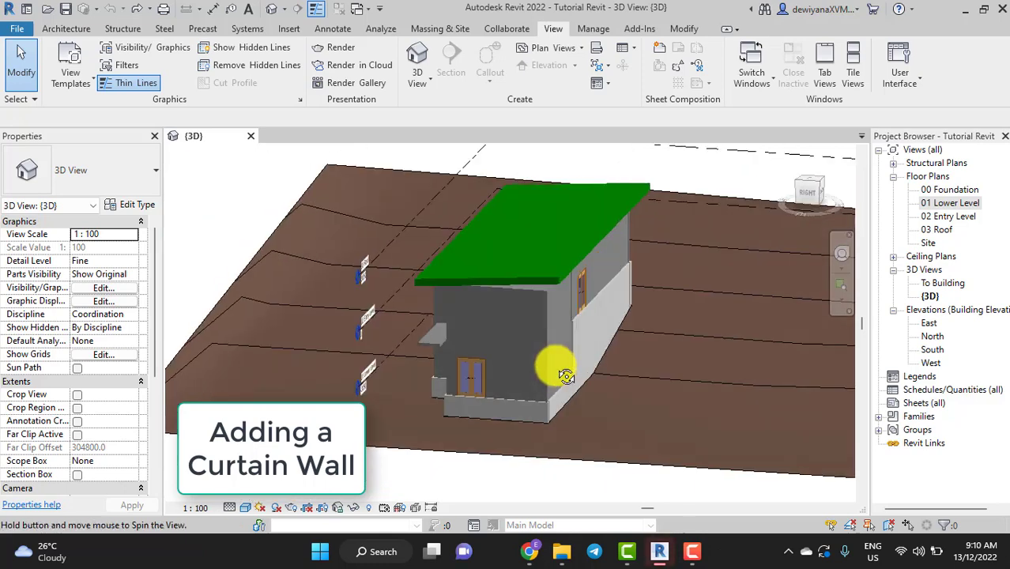
click(495, 287)
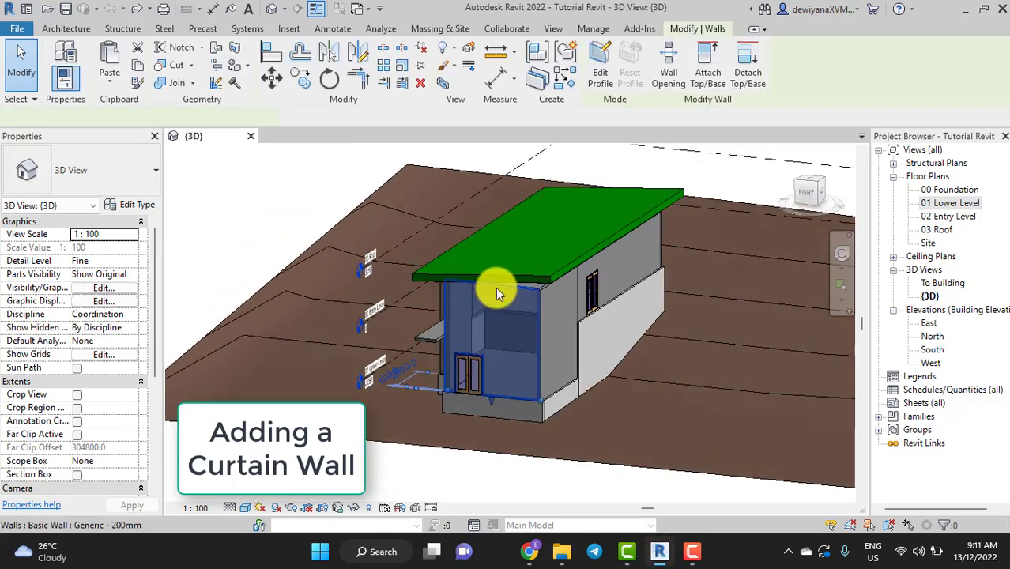
click(551, 294)
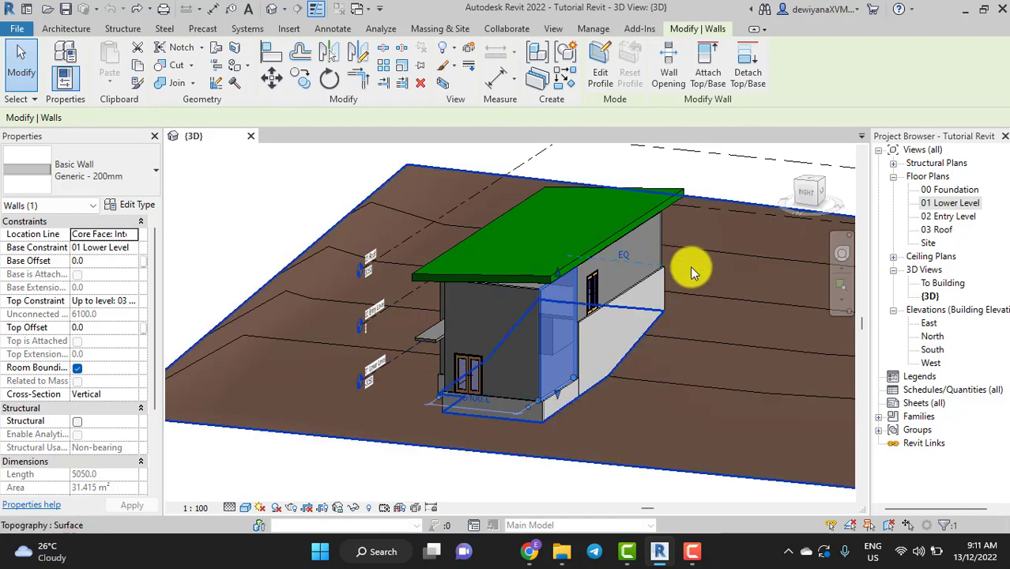
scroll(694, 270, up, 2)
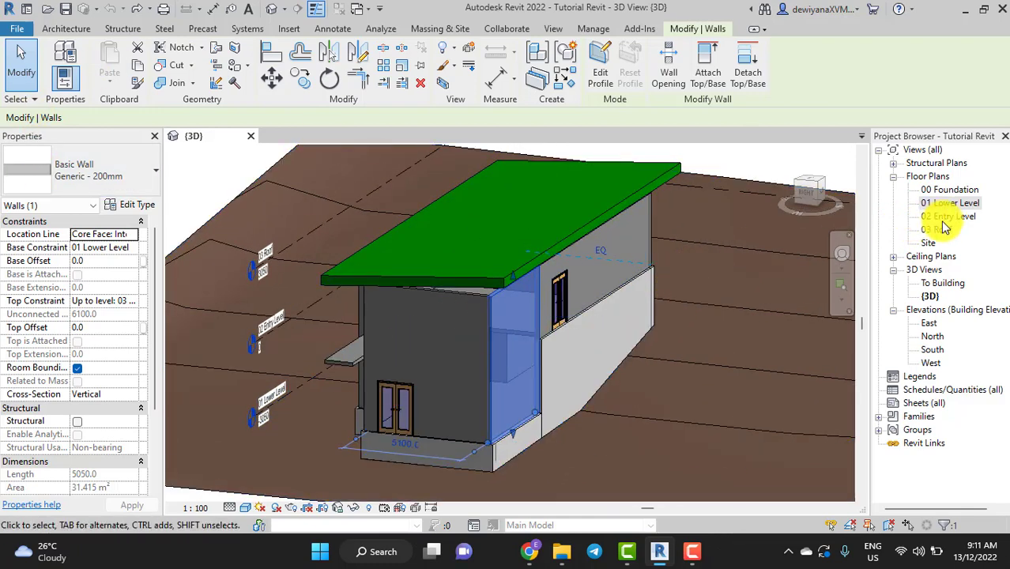
mouse_move(435, 378)
shift+middle_down()
mouse_move(542, 394)
mouse_move(354, 394)
shift+middle_up()
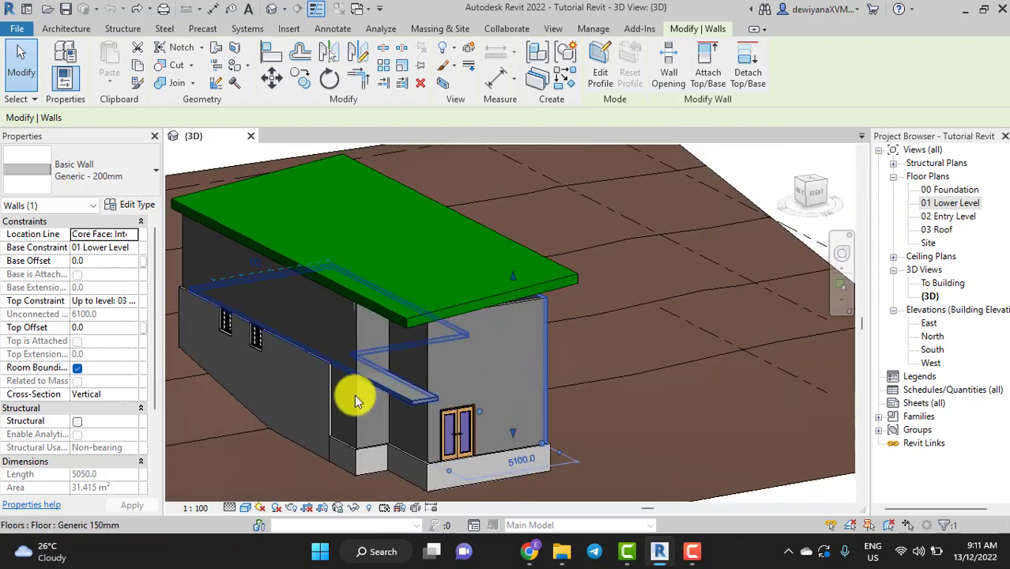
scroll(346, 395, up, 3)
scroll(448, 408, down, 3)
mouse_move(449, 408)
middle_down()
mouse_move(506, 427)
mouse_move(560, 391)
middle_up()
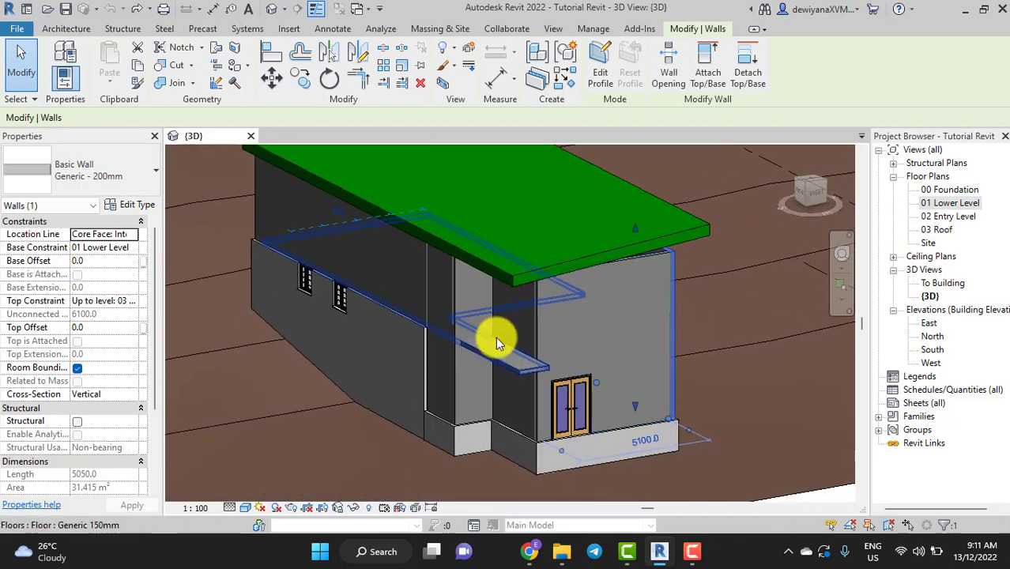
key(Escape)
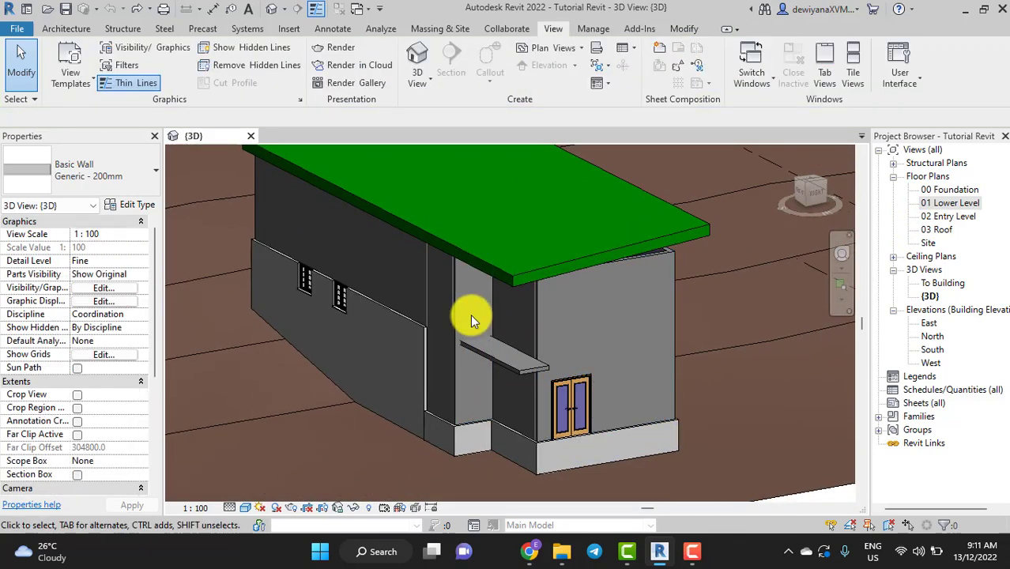
scroll(477, 314, down, 2)
scroll(488, 295, up, 2)
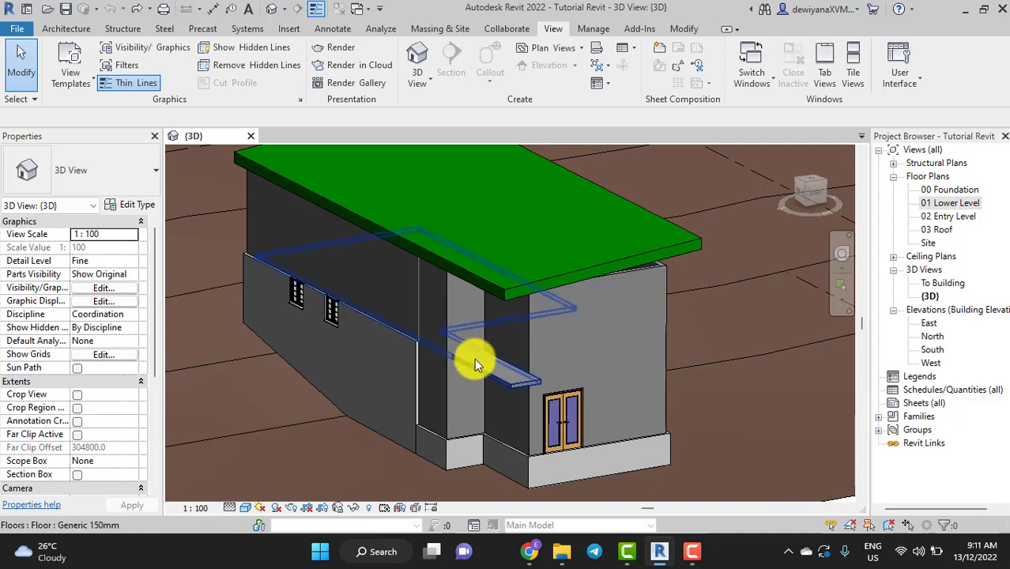
- Open the 02 Entry Level floor plan, centred on the entrance walls
double_click(951, 219)
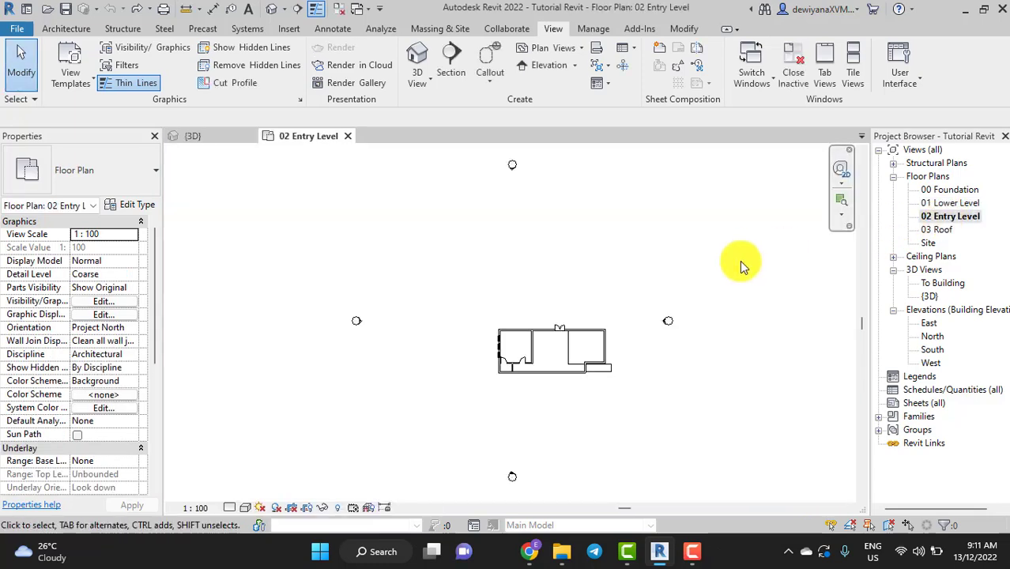
scroll(647, 360, up, 2)
scroll(608, 356, up, 2)
scroll(461, 360, up, 2)
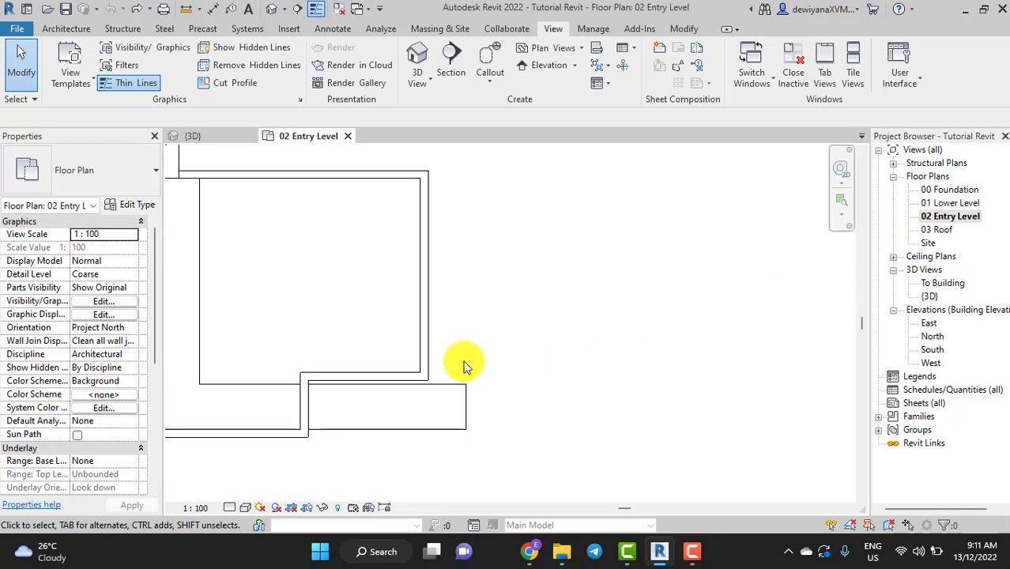
middle_drag(461, 360, 681, 376)
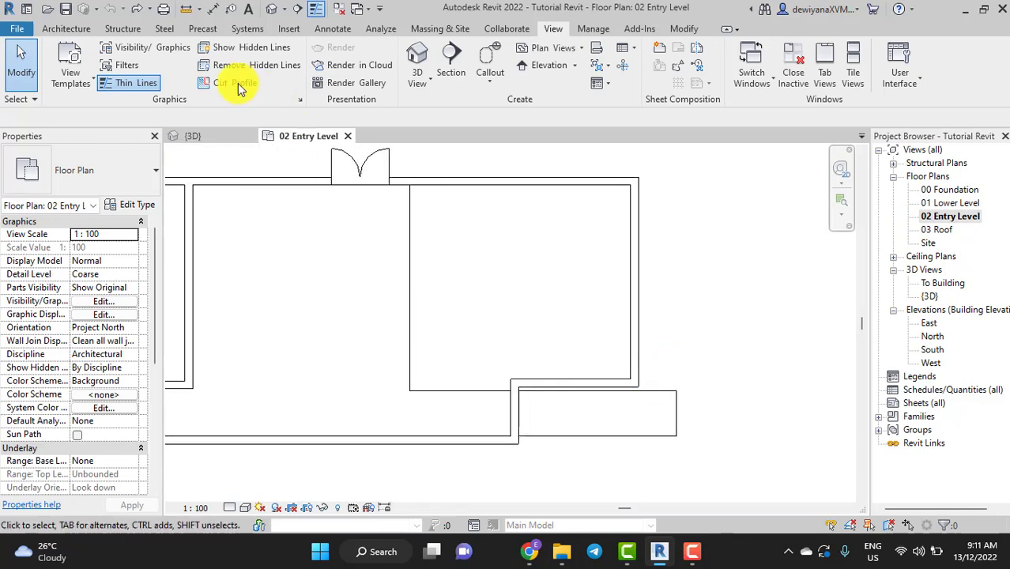
- Place a Doors_IntSgl_6 910x2110mm door in the wall at the entrance junction
click(79, 30)
click(93, 83)
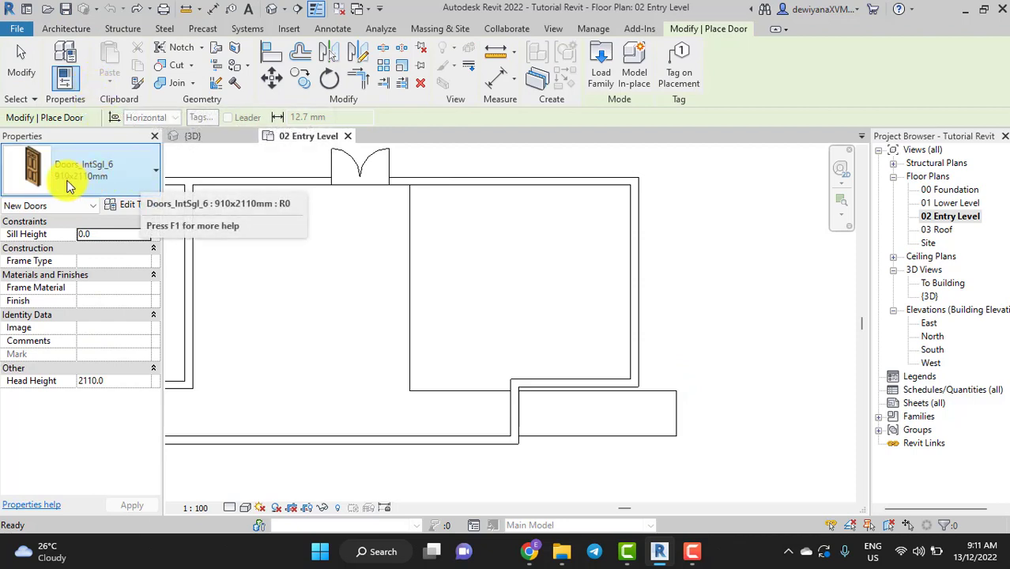
click(157, 177)
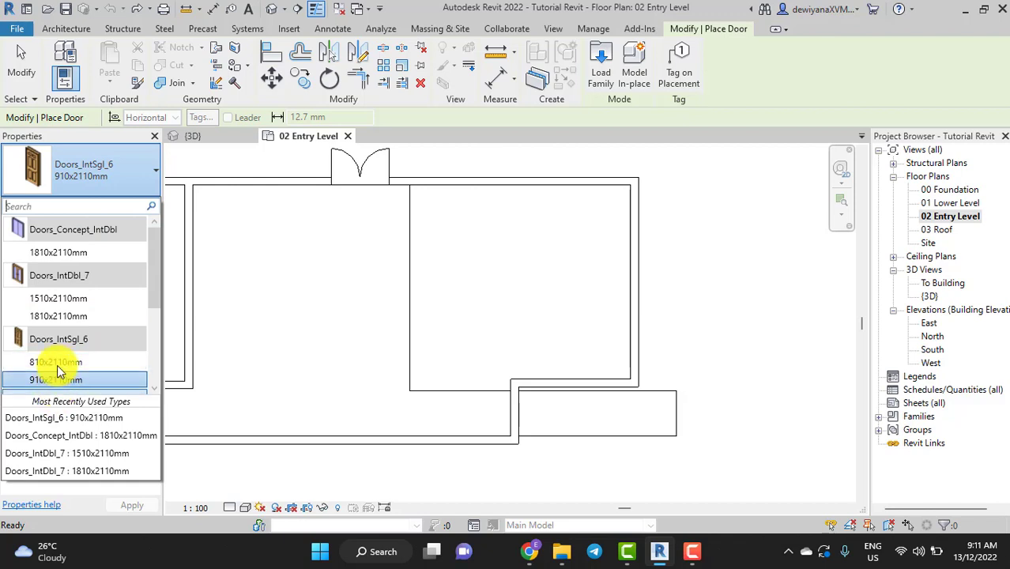
scroll(90, 339, down, 1)
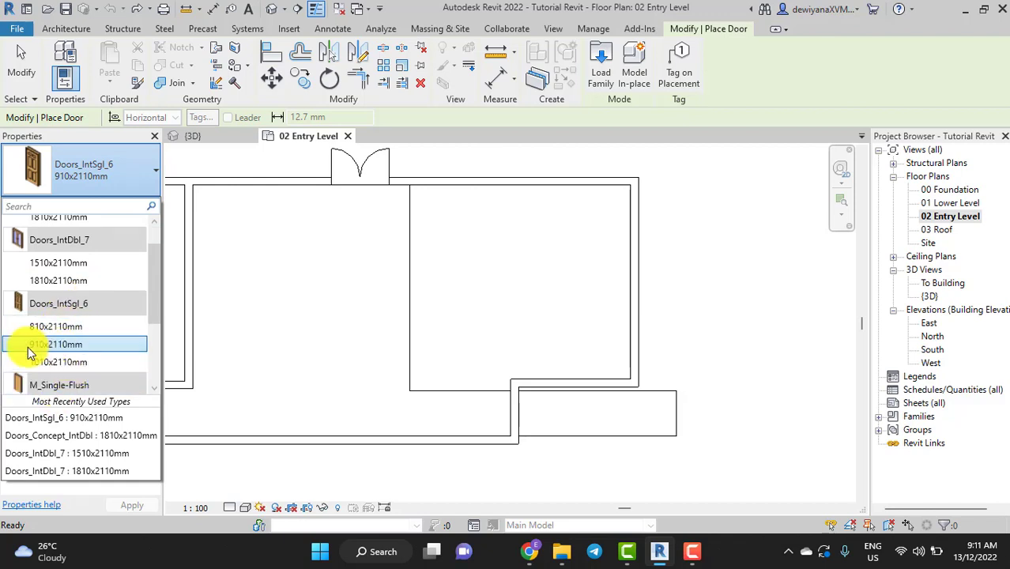
mouse_move(55, 344)
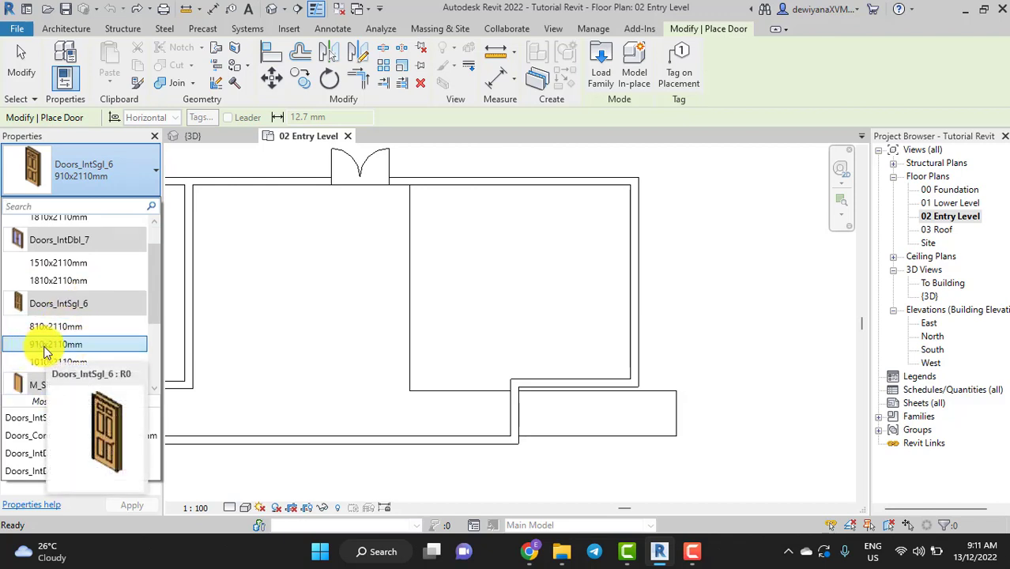
click(53, 348)
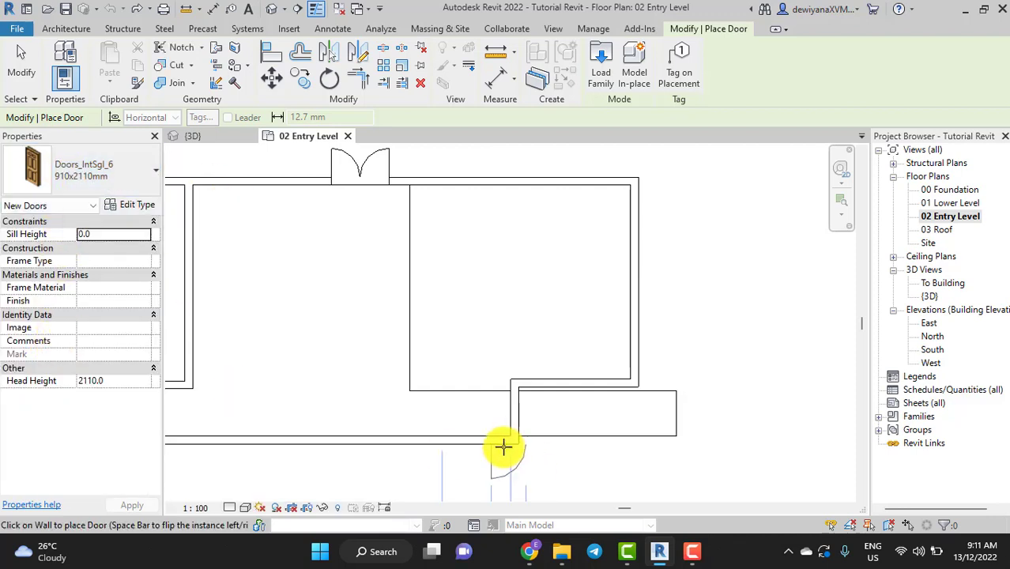
scroll(510, 431, up, 2)
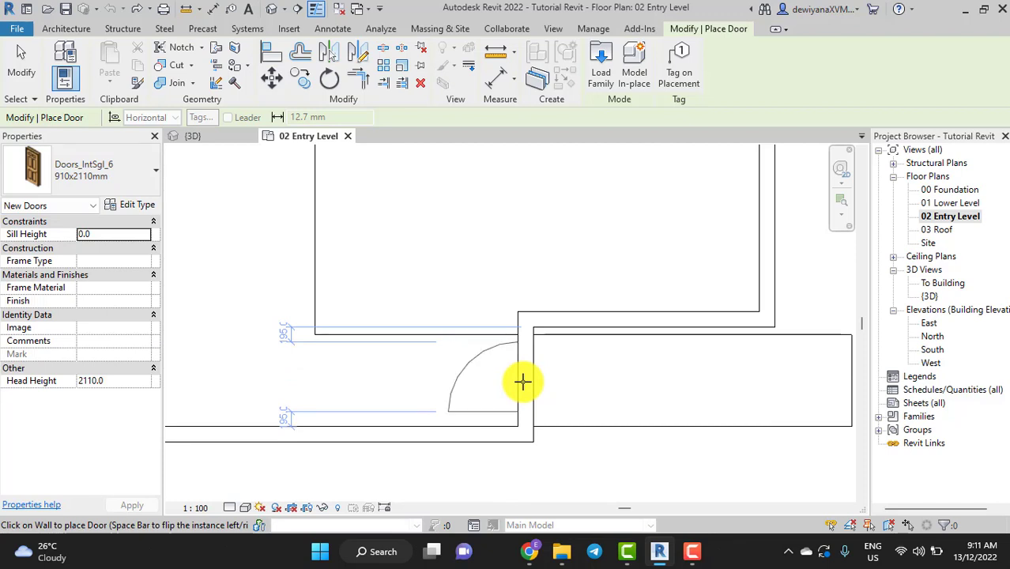
click(522, 382)
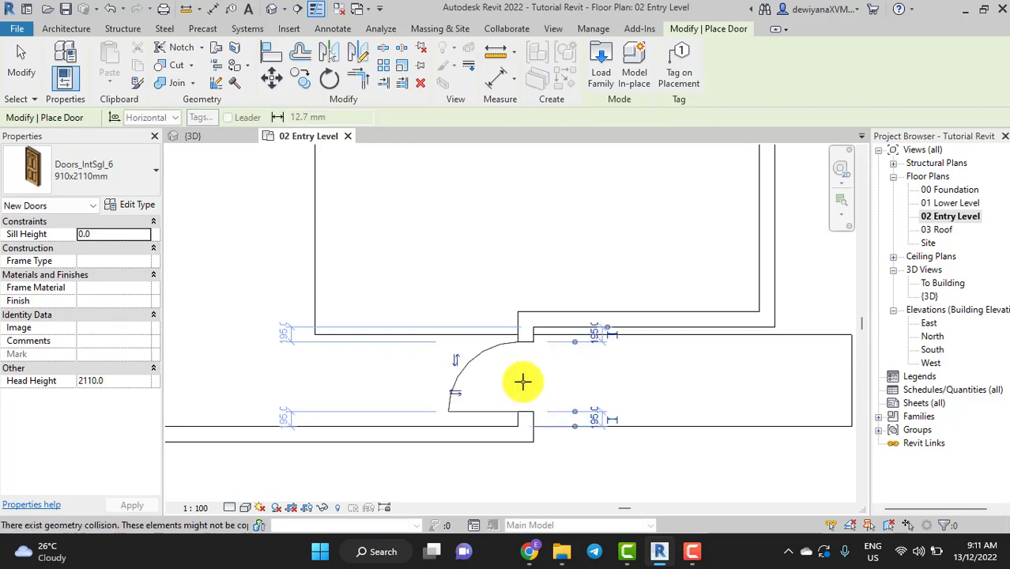
scroll(573, 451, down, 2)
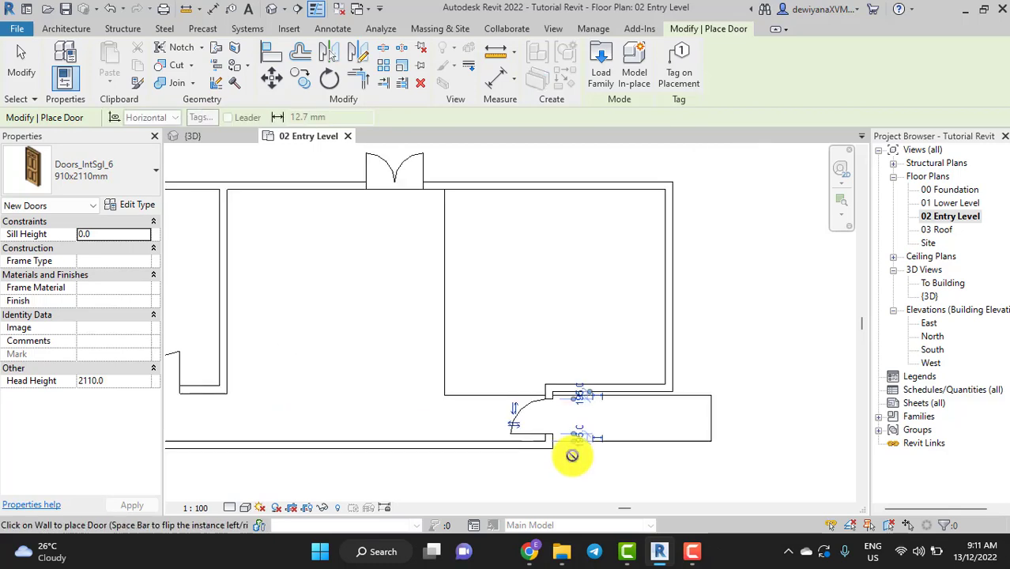
click(21, 59)
scroll(452, 369, down, 1)
scroll(455, 368, down, 1)
middle_drag(454, 368, 613, 338)
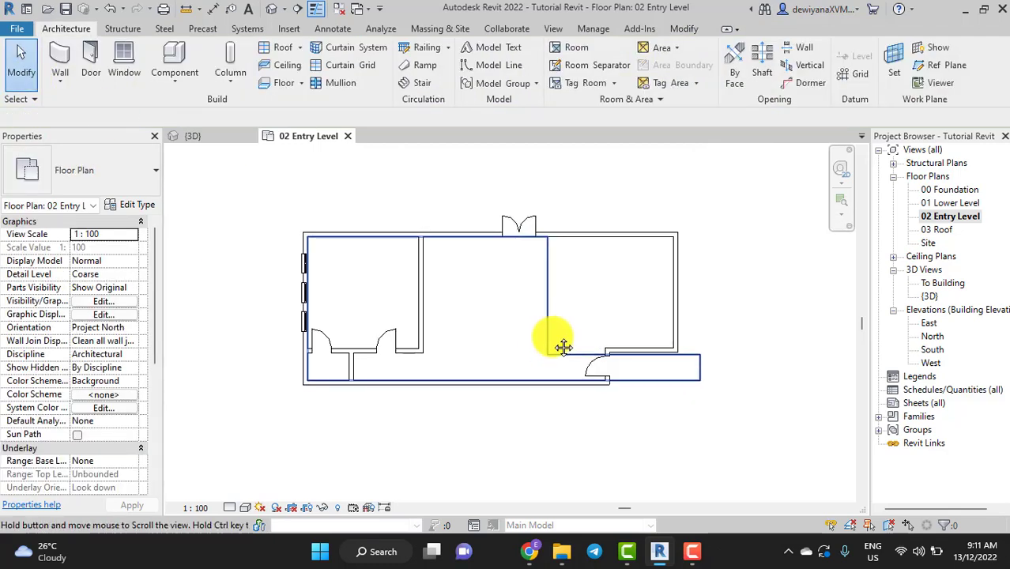
- Return to the {3D} view and zoom in on the new door above the canopy
click(212, 137)
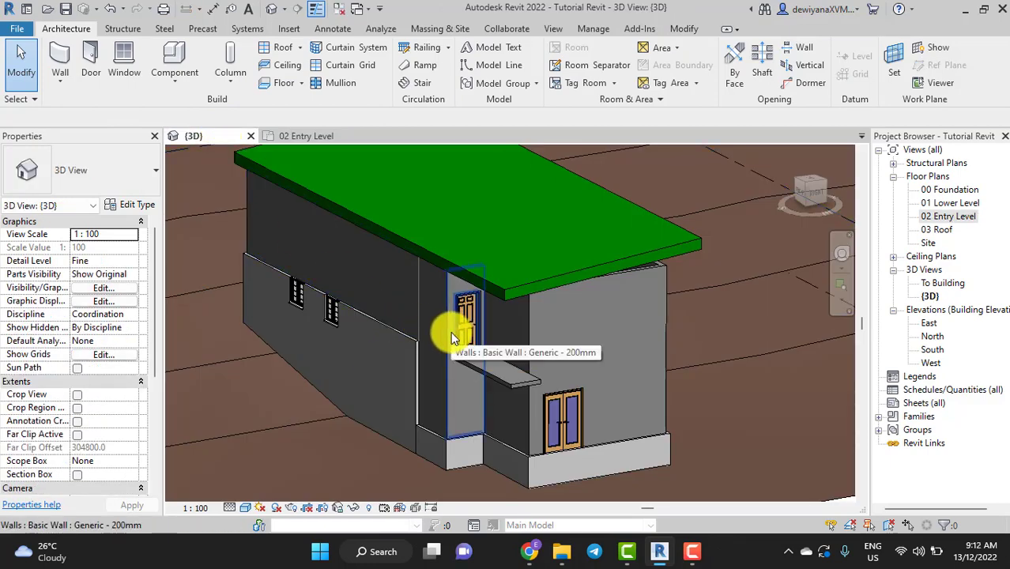
scroll(447, 328, up, 4)
scroll(447, 327, down, 2)
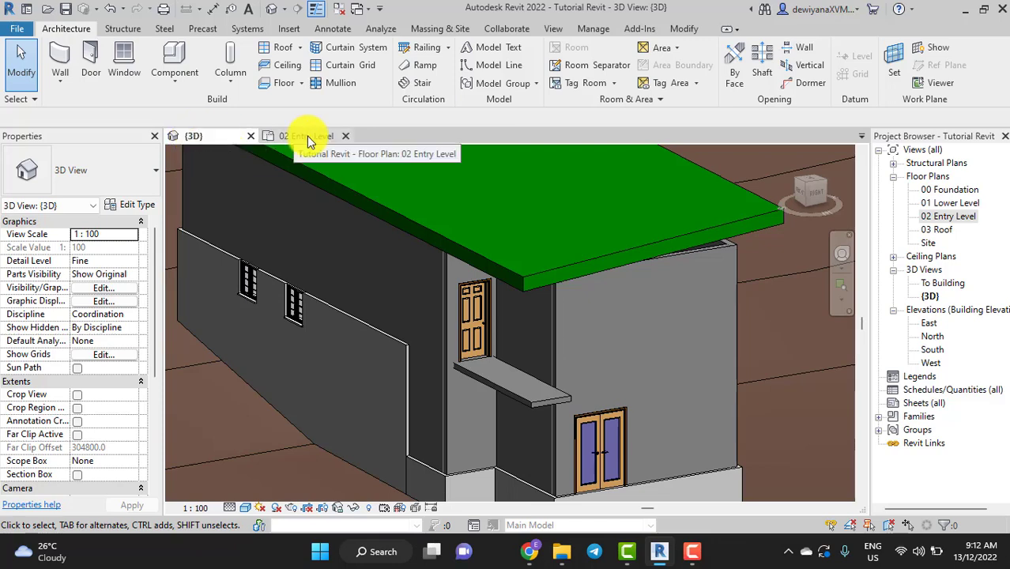
click(554, 28)
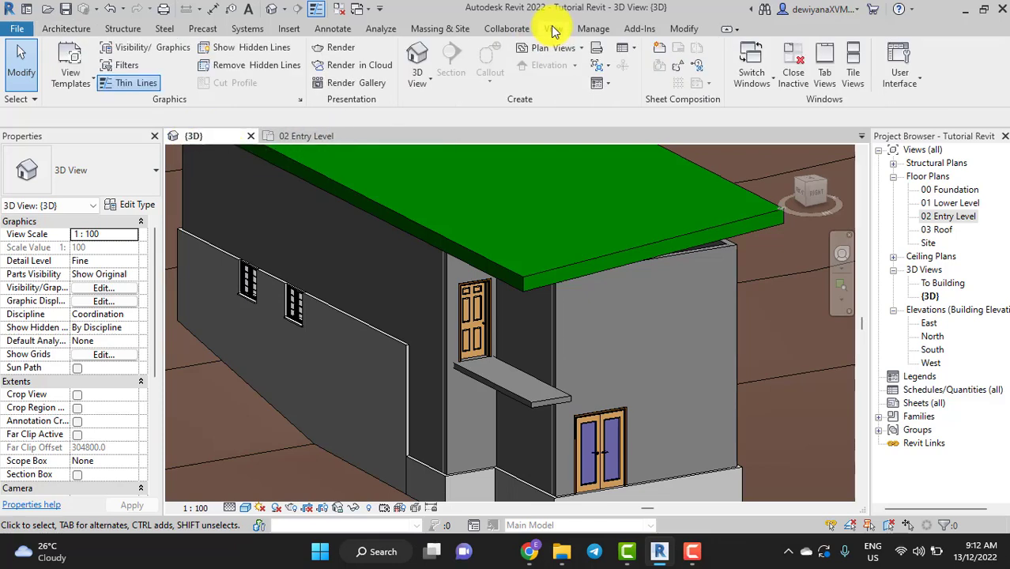
- Tile the 3D view beside the 02 Entry Level plan and recentre both views
click(854, 75)
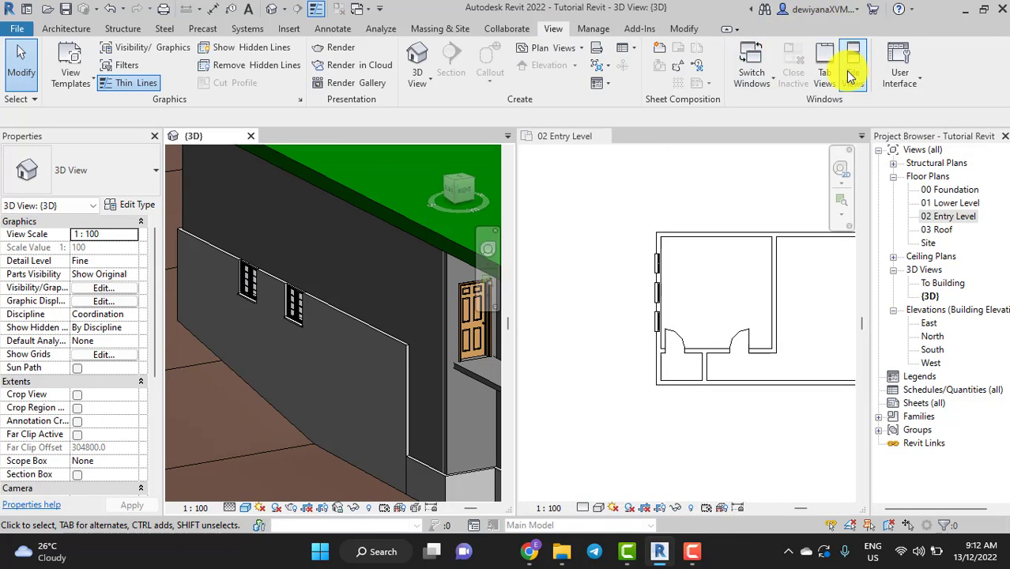
scroll(646, 297, down, 2)
scroll(310, 294, down, 3)
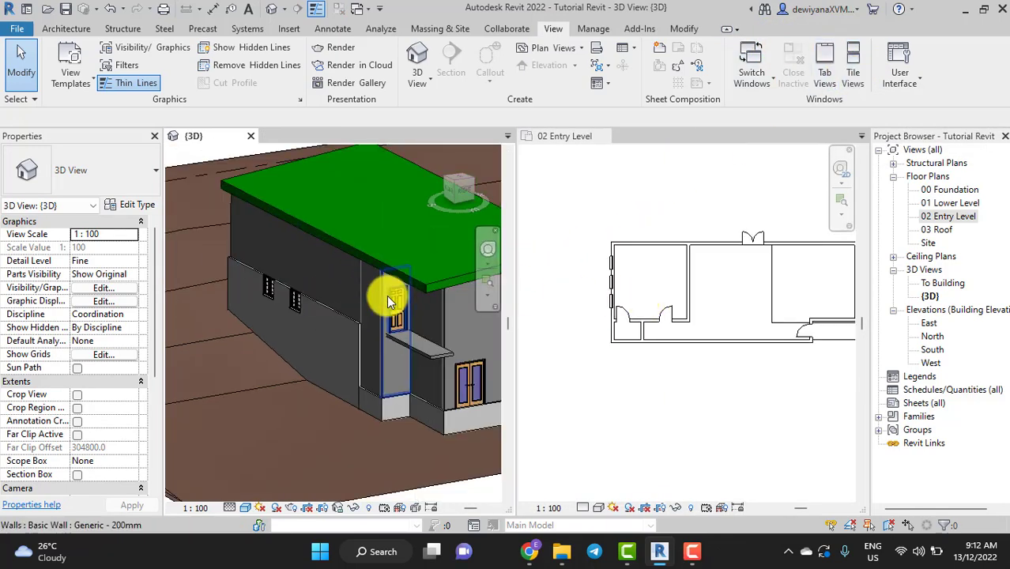
mouse_move(388, 300)
shift+middle_down()
mouse_move(267, 289)
mouse_move(343, 294)
mouse_move(404, 318)
mouse_move(293, 299)
mouse_move(354, 273)
mouse_move(307, 303)
mouse_move(427, 273)
shift+middle_up()
scroll(428, 273, up, 2)
scroll(428, 273, up, 1)
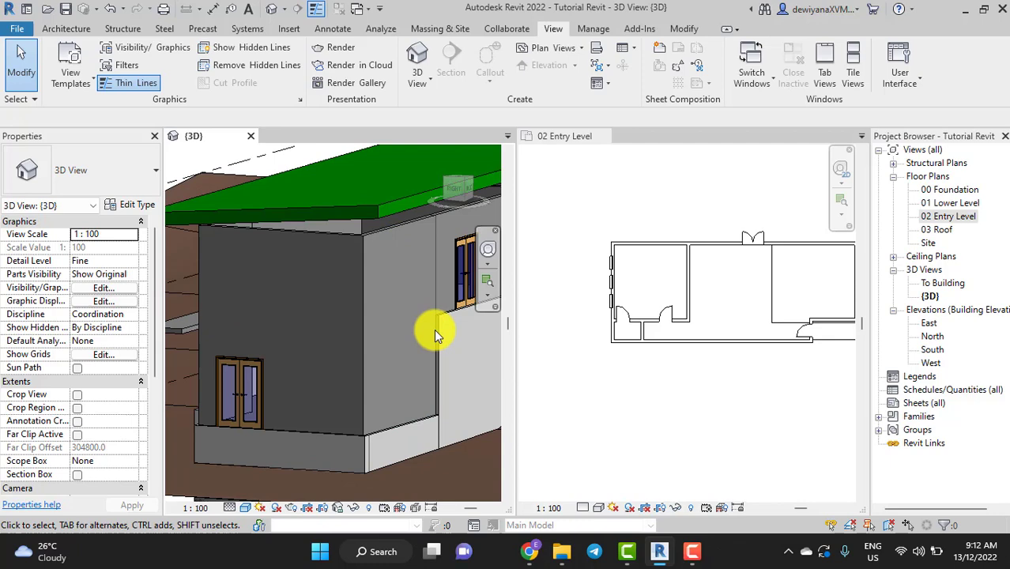
click(682, 389)
scroll(676, 282, up, 1)
middle_drag(738, 300, 775, 317)
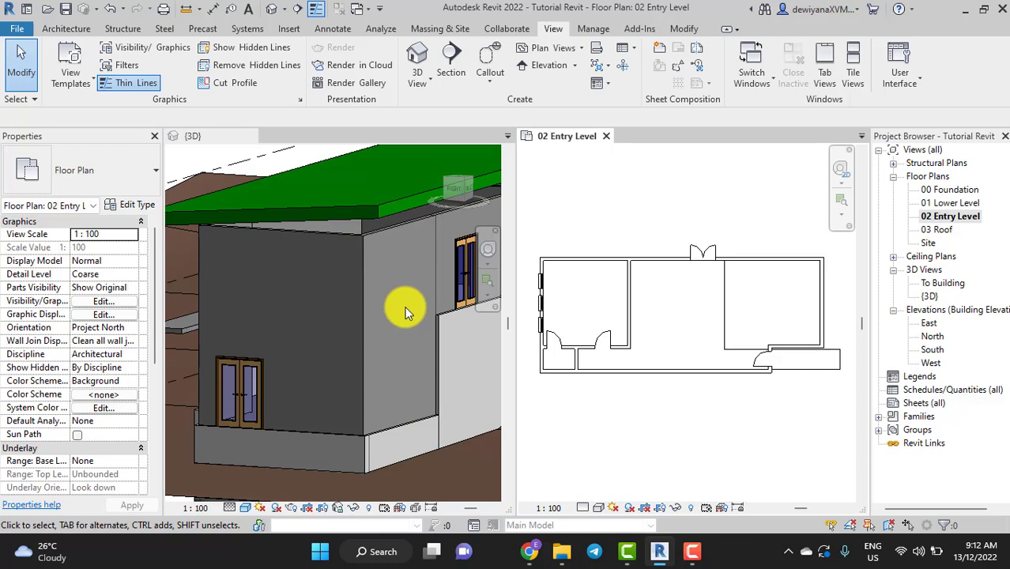
- Open the 01 Lower Level plan, close 02 Entry Level, and fit the plan
double_click(968, 202)
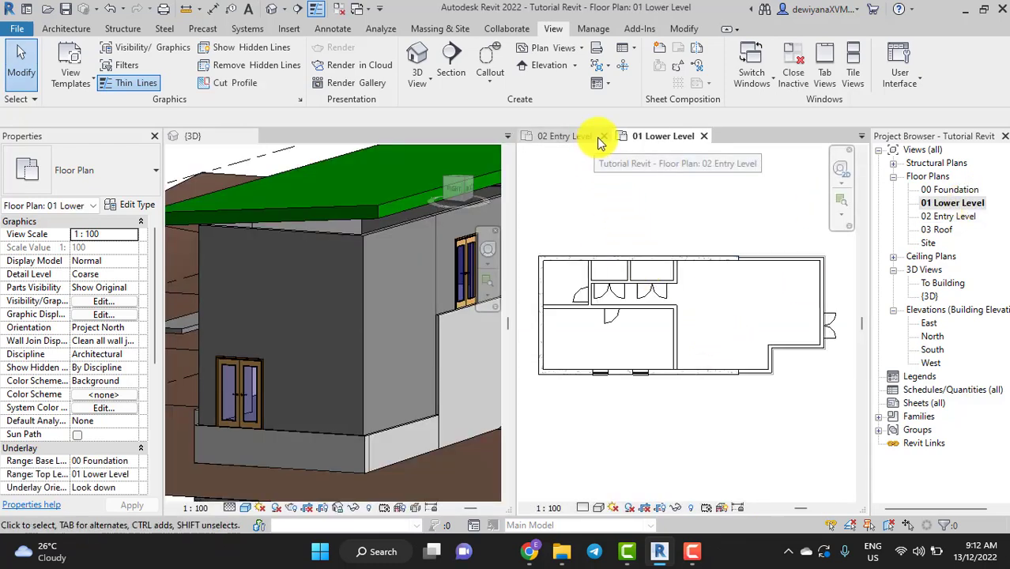
click(603, 137)
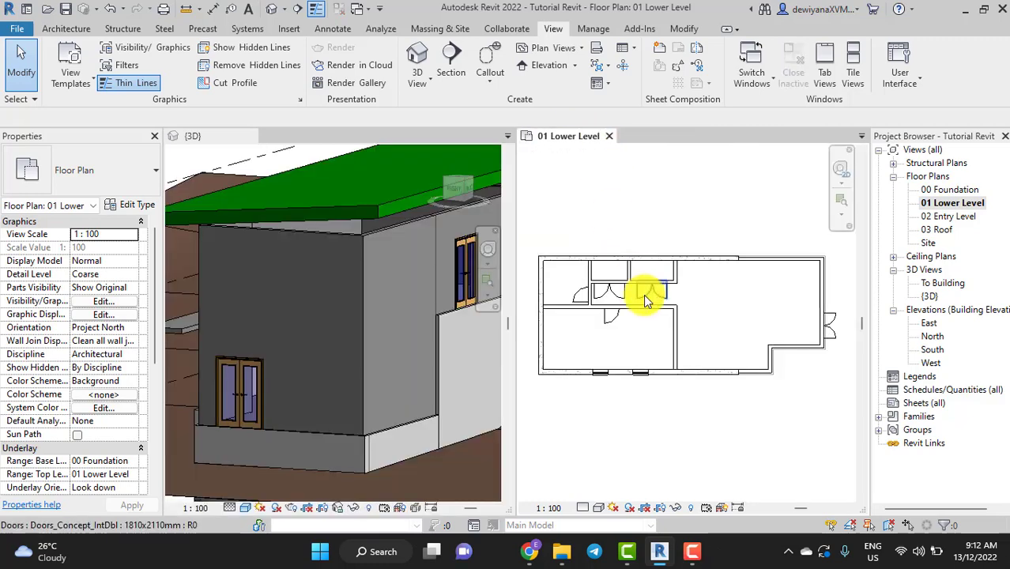
scroll(816, 338, up, 1)
scroll(805, 338, down, 1)
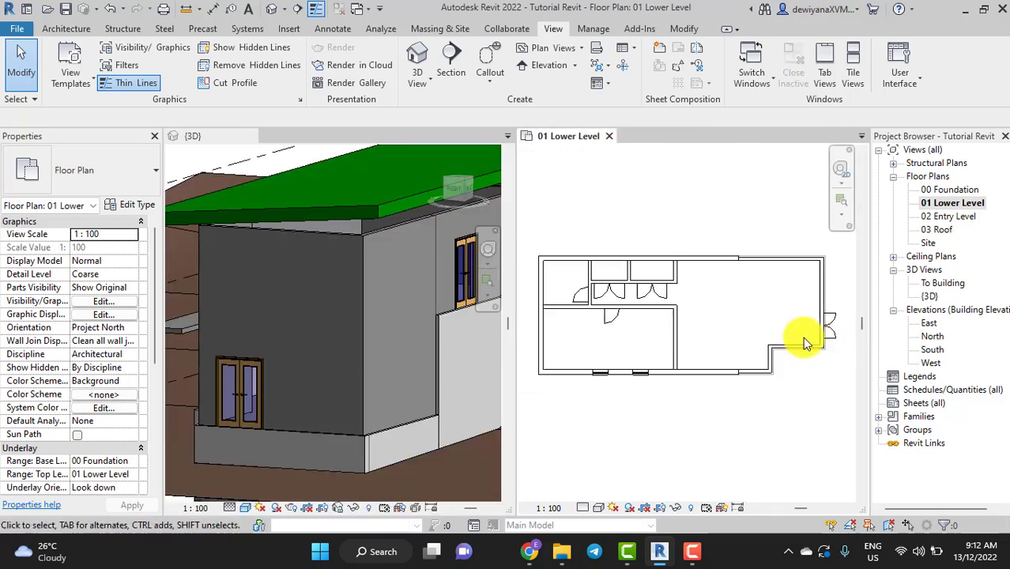
middle_drag(699, 349, 717, 338)
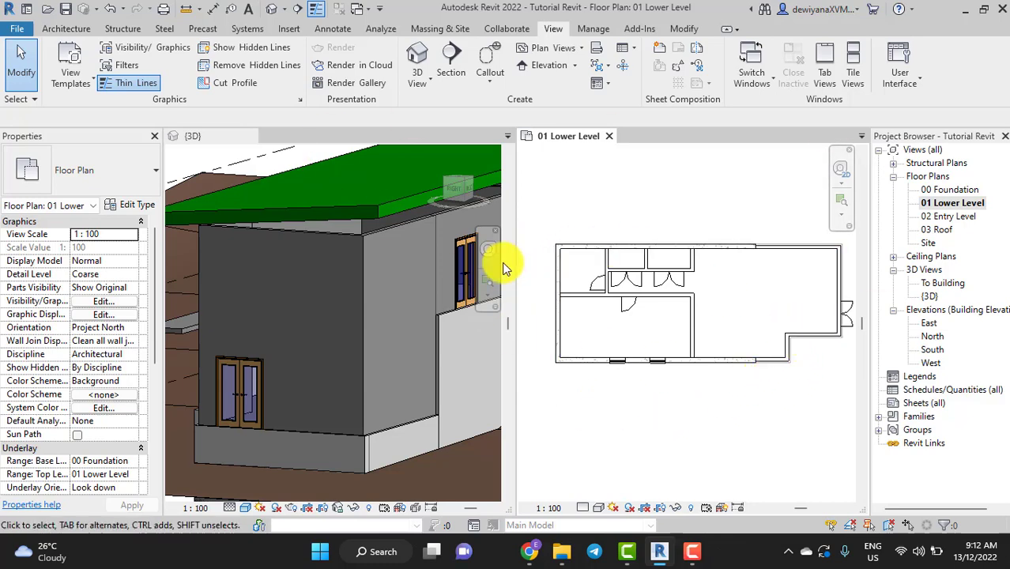
click(290, 233)
click(291, 233)
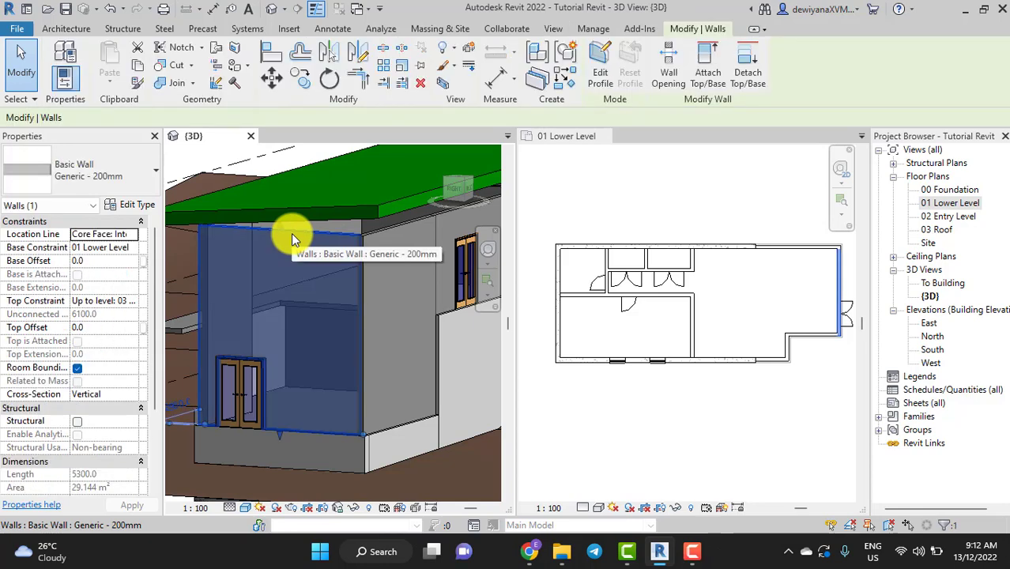
click(391, 231)
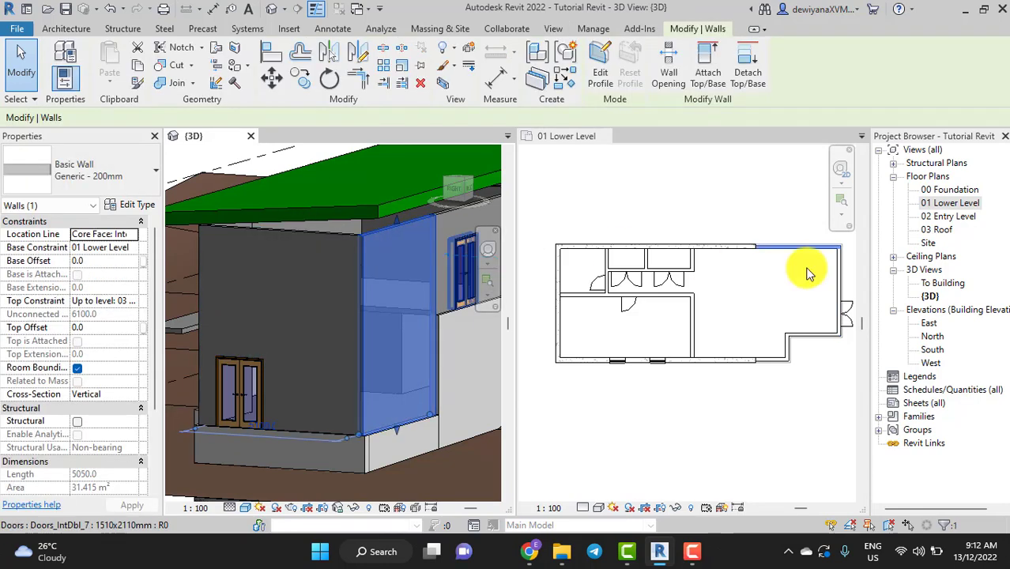
click(837, 274)
click(832, 386)
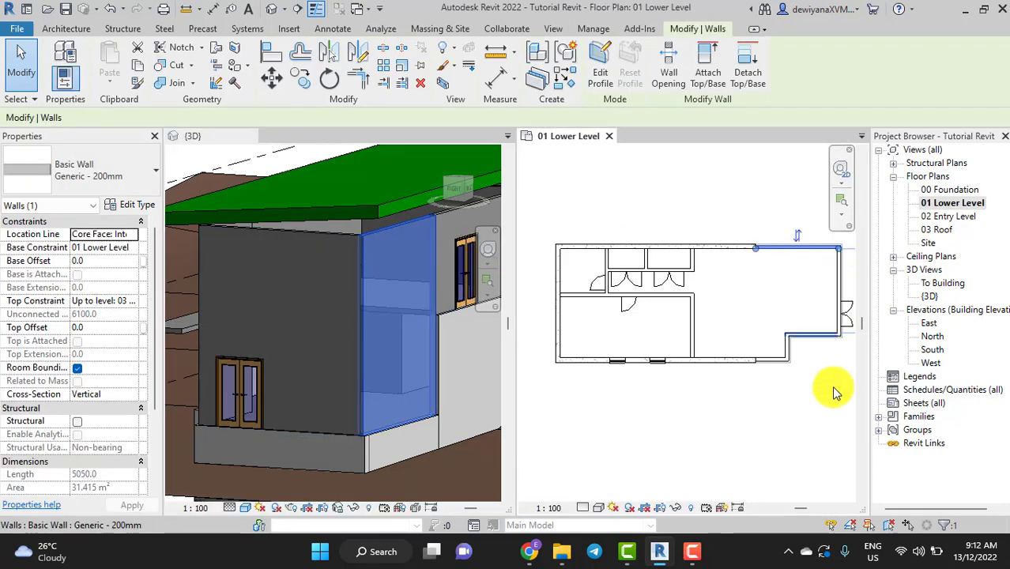
scroll(814, 313, up, 2)
scroll(814, 313, down, 2)
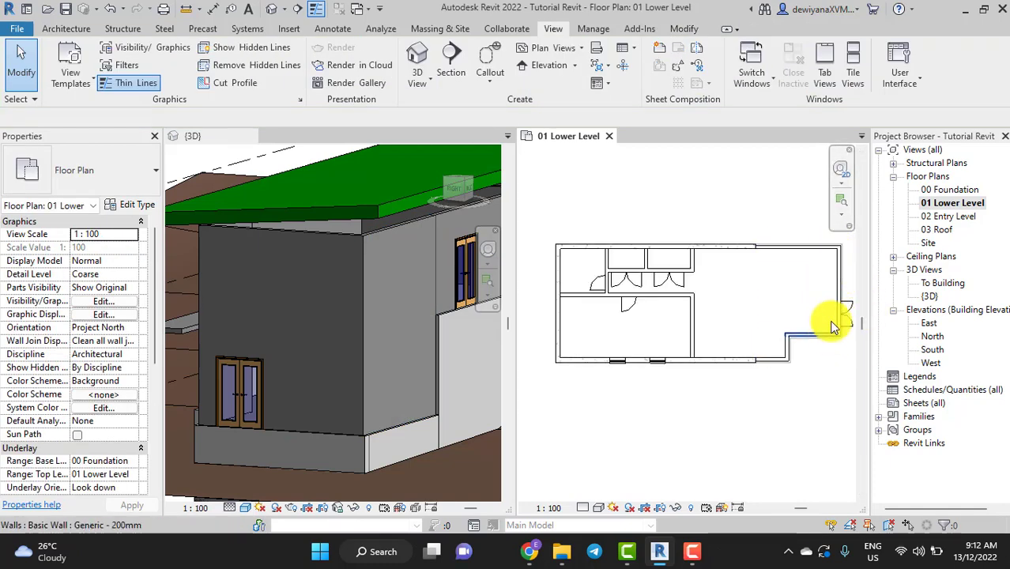
scroll(852, 286, up, 5)
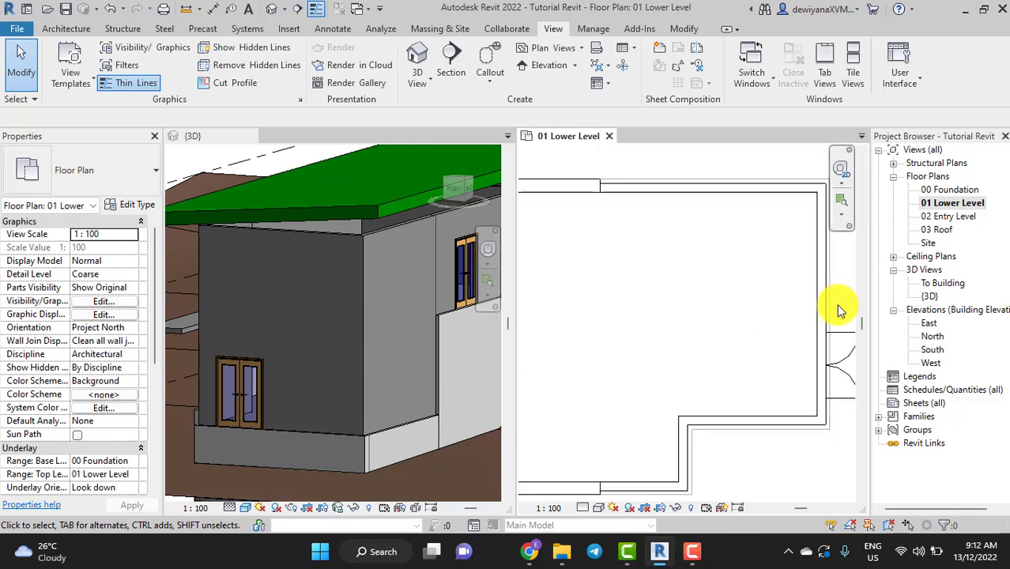
middle_drag(839, 306, 779, 320)
click(757, 296)
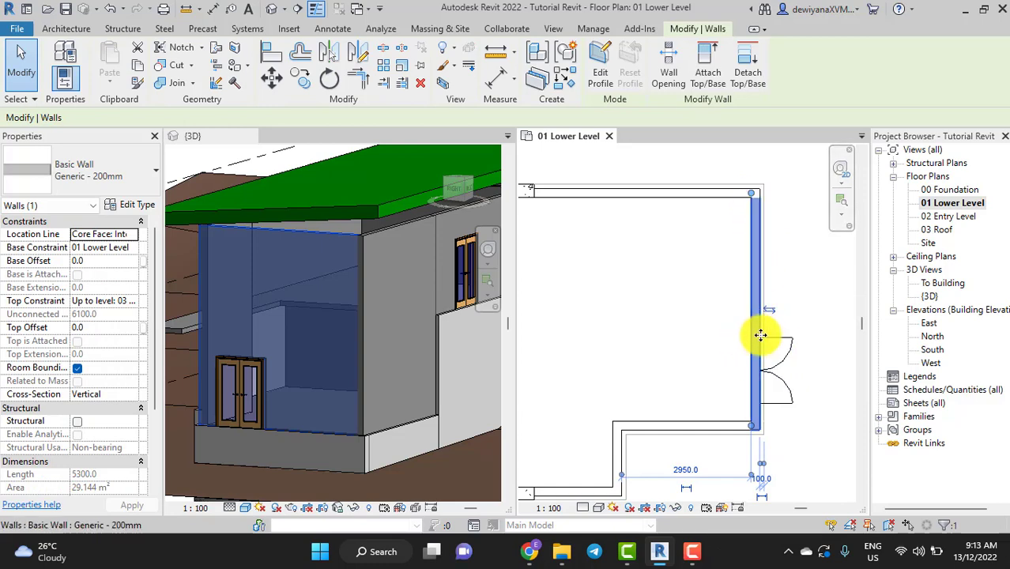
click(830, 411)
click(777, 401)
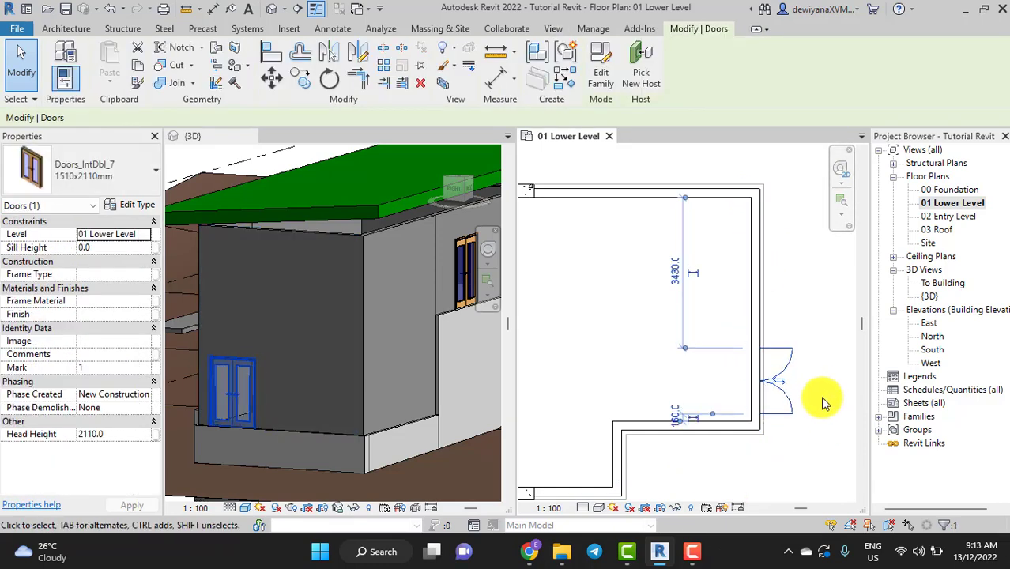
click(787, 300)
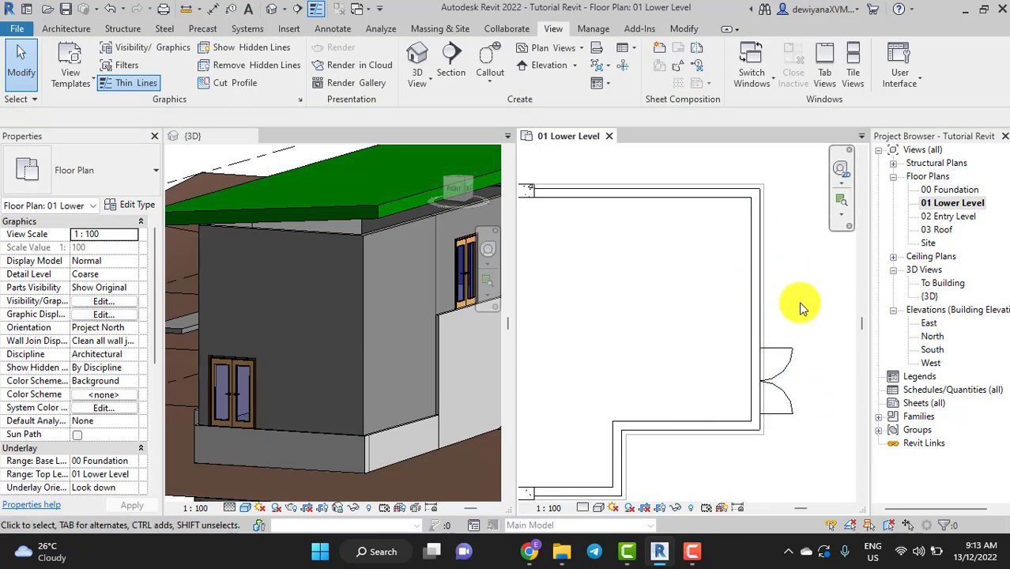
click(684, 29)
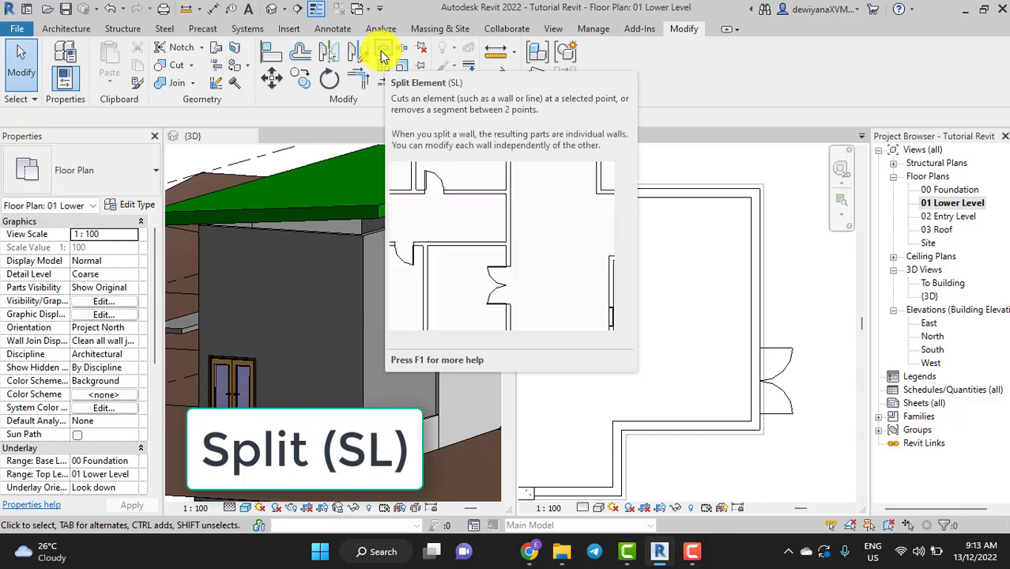
- Split the right exterior wall just above the door with Split Element
click(382, 53)
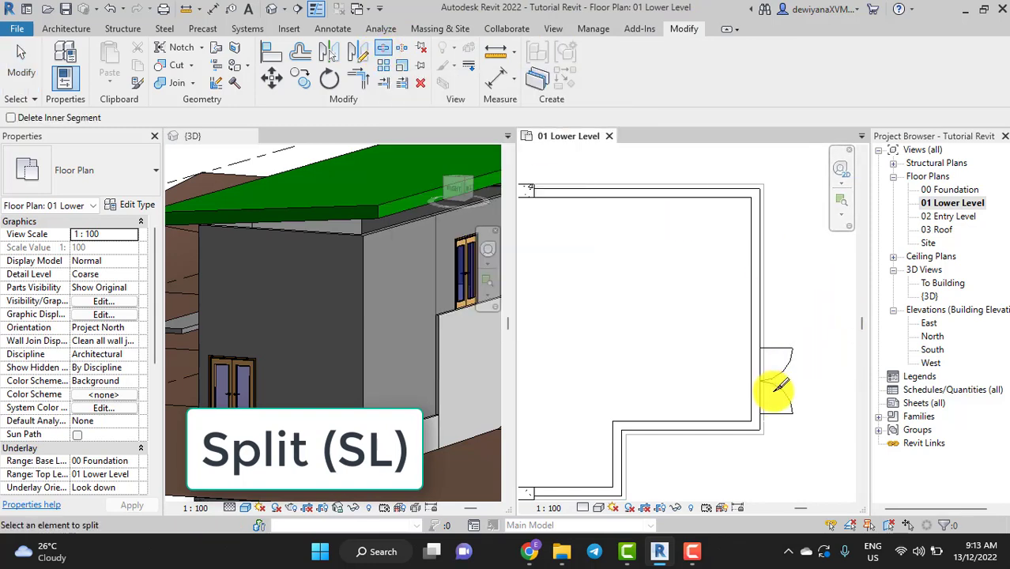
scroll(781, 372, up, 2)
scroll(781, 371, up, 2)
scroll(781, 372, up, 1)
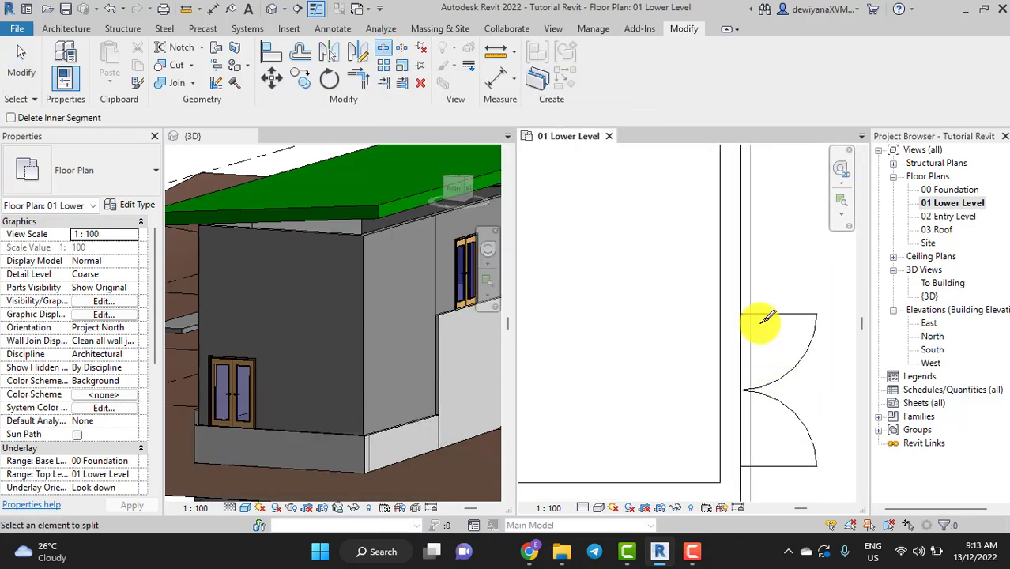
click(740, 300)
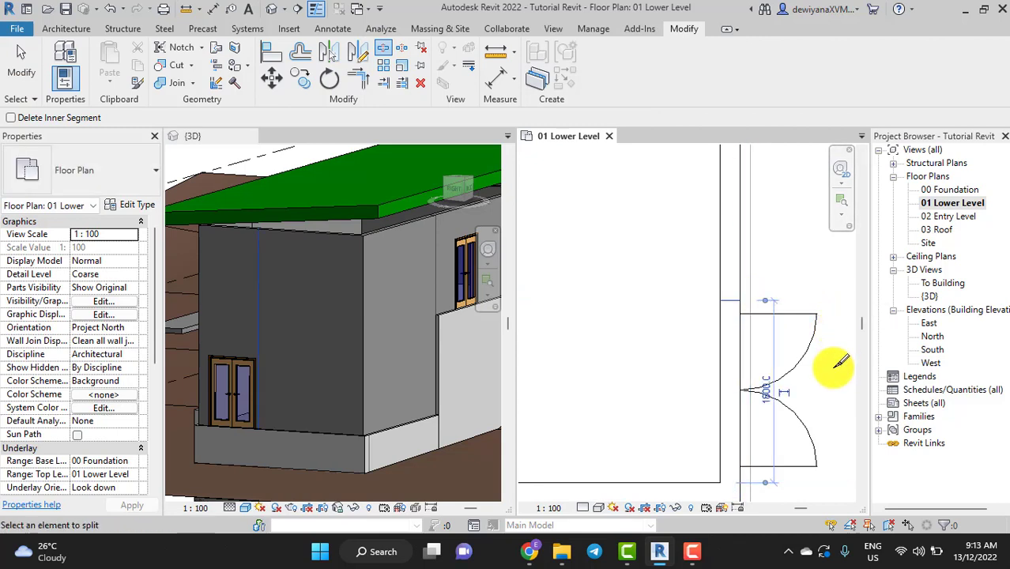
scroll(836, 372, down, 2)
scroll(836, 361, down, 1)
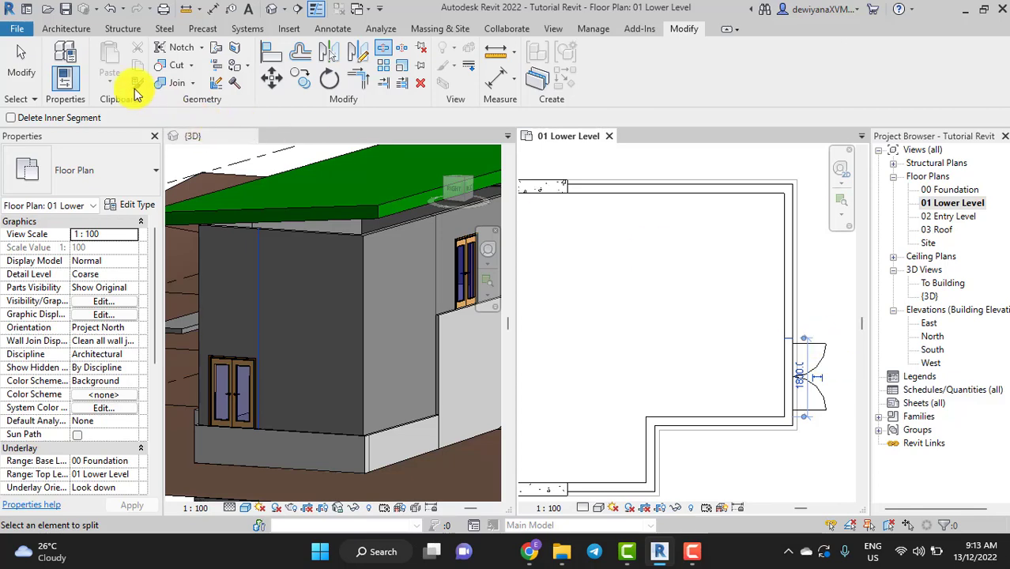
click(37, 81)
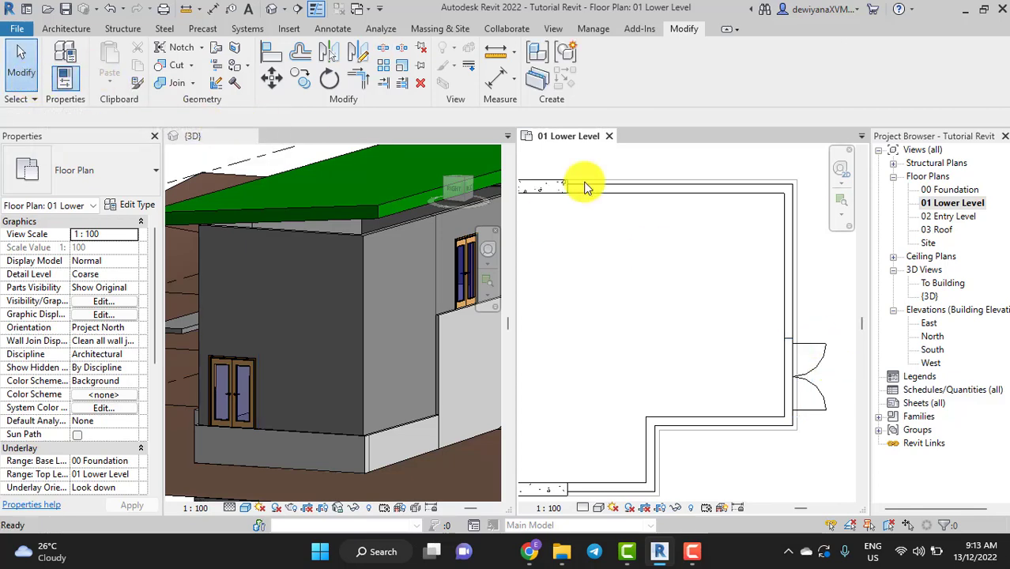
- Select the 3400 mm upper right wall segment together with the top wall
click(795, 274)
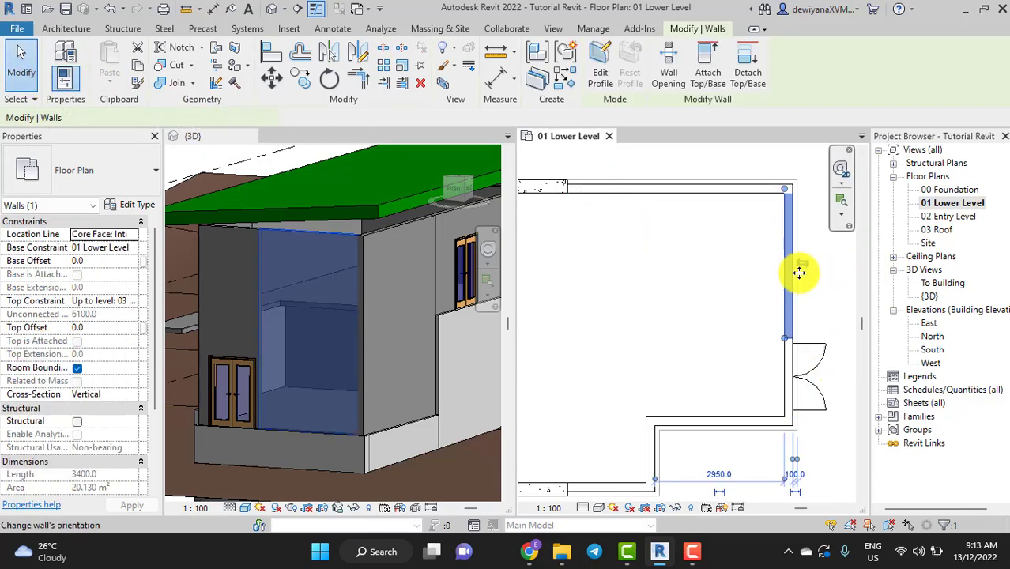
click(787, 371)
click(791, 306)
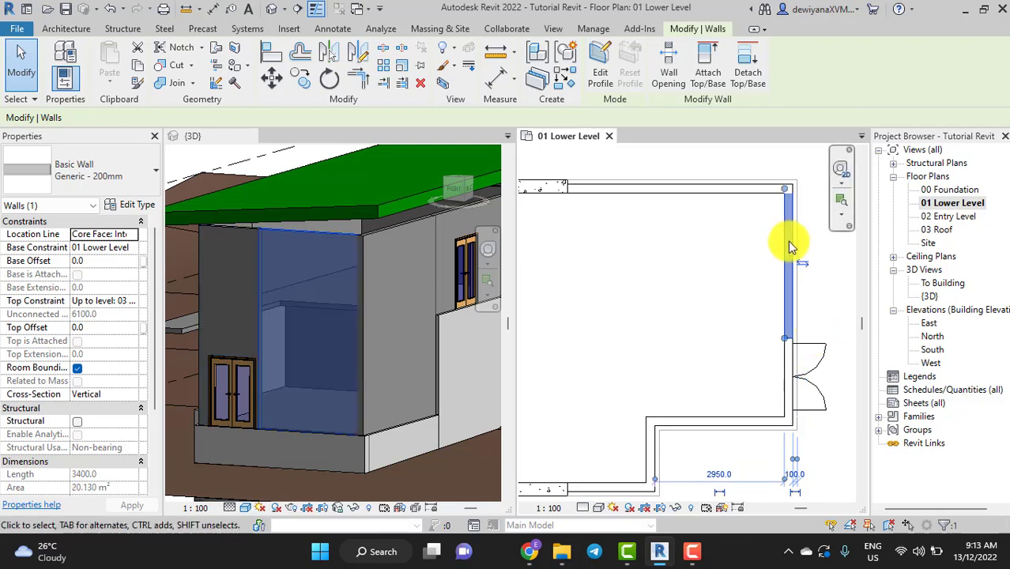
click(831, 322)
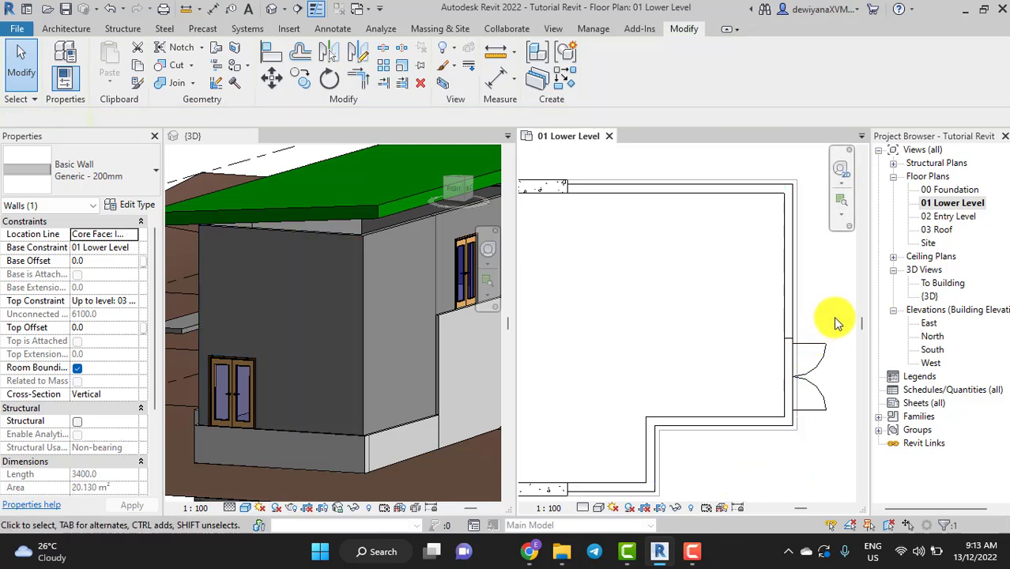
click(788, 281)
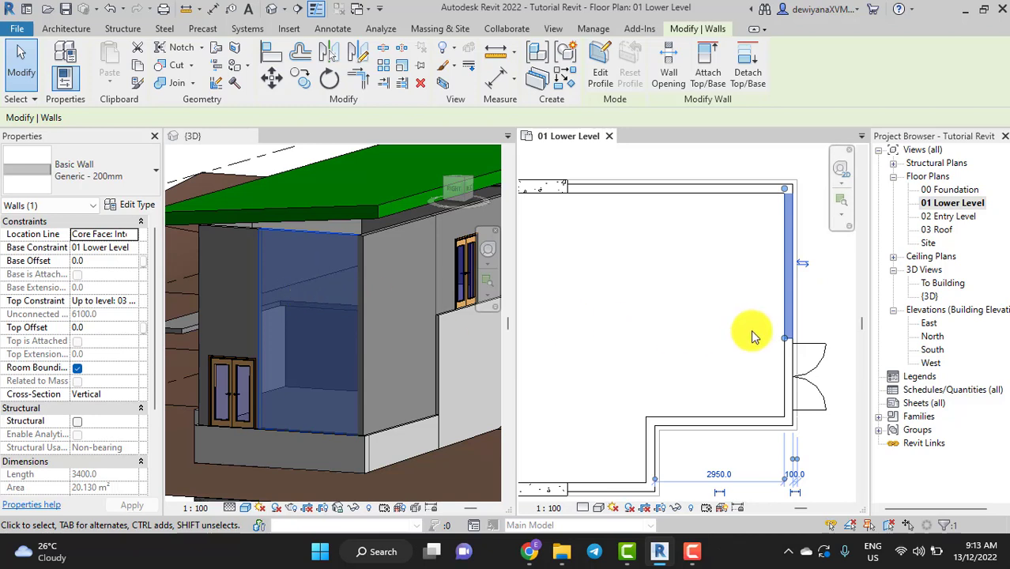
ctrl+click(720, 190)
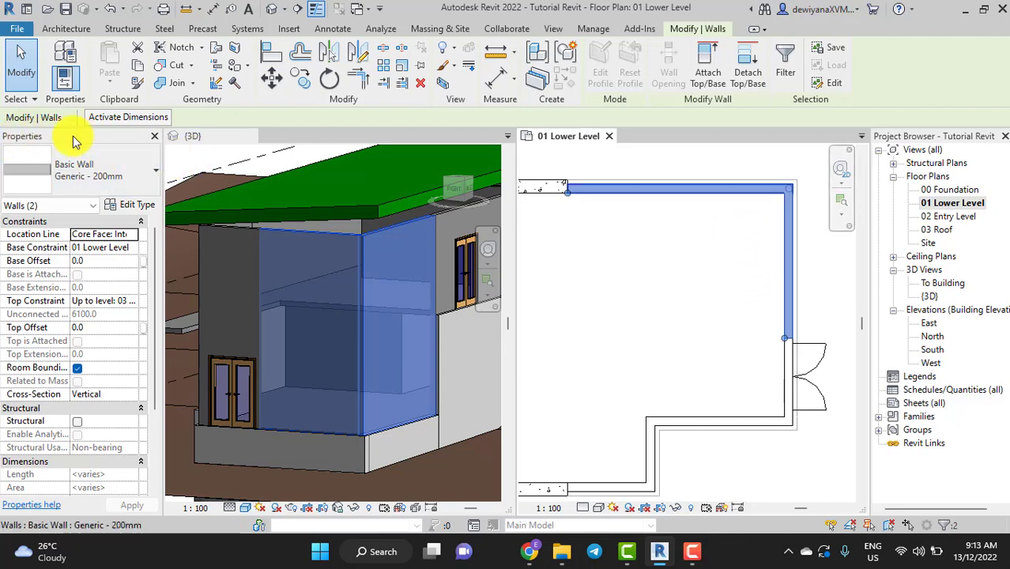
- Change the upper right and top corner walls to Curtain Wall: Storefront
click(156, 174)
scroll(150, 305, down, 2)
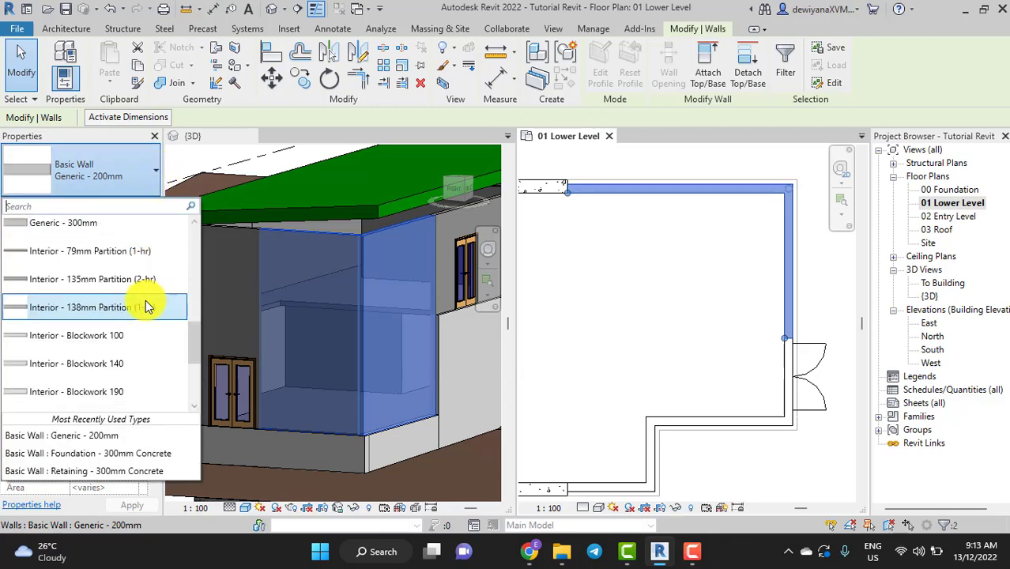
scroll(143, 304, down, 2)
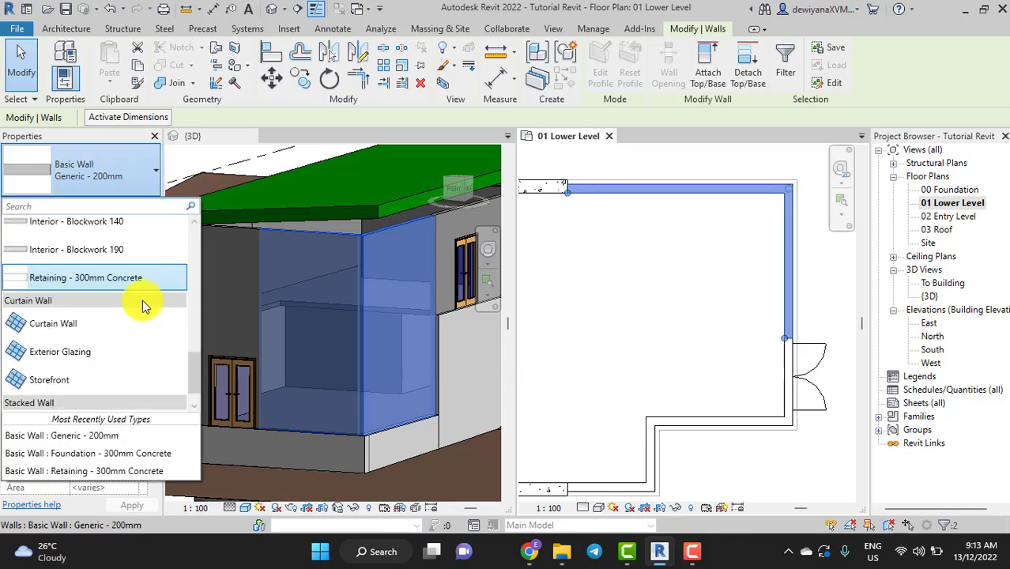
click(60, 381)
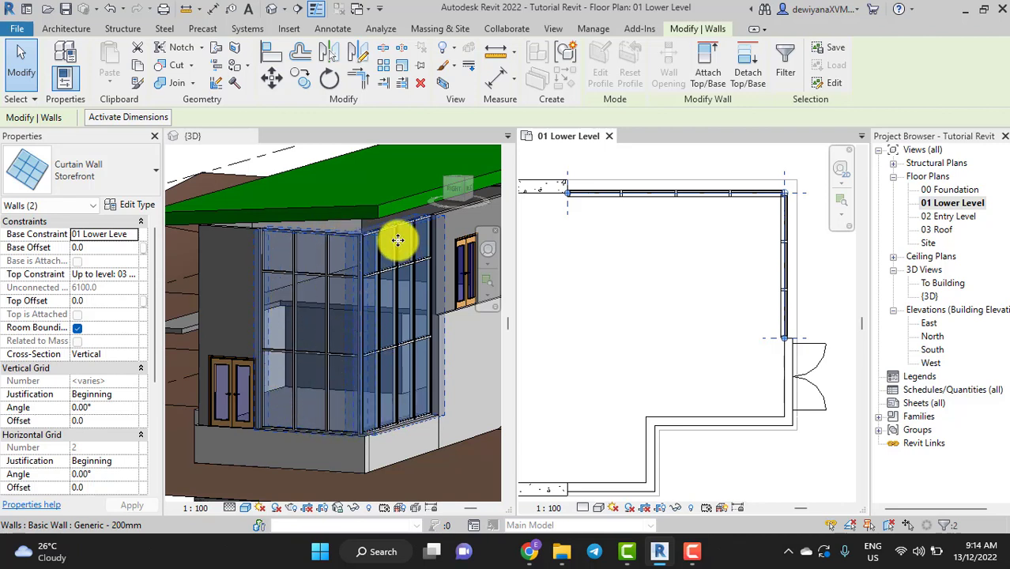
click(767, 462)
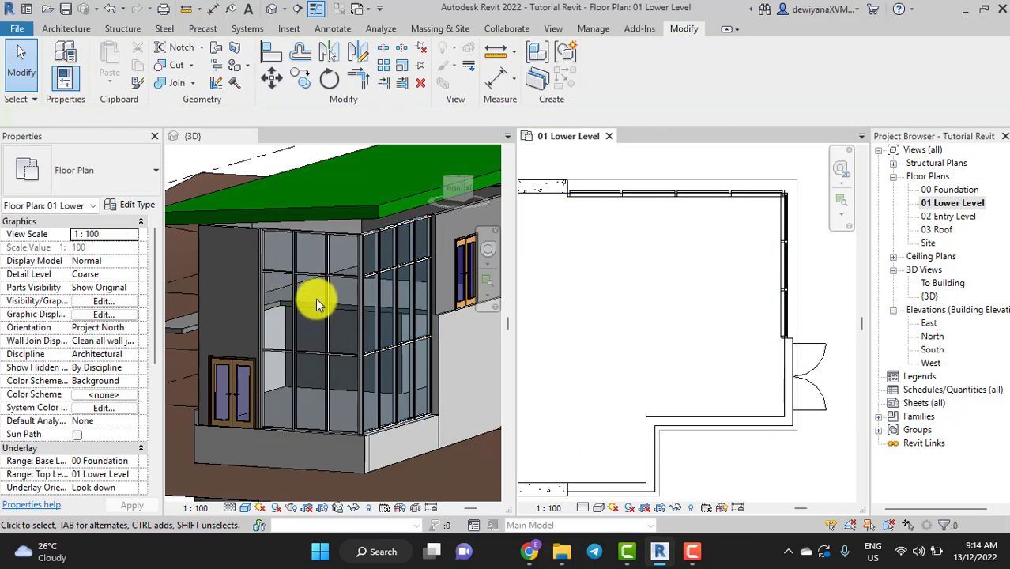
- In the 3D view, inspect the Storefront wall and a grid line, then reselect the wall
click(383, 234)
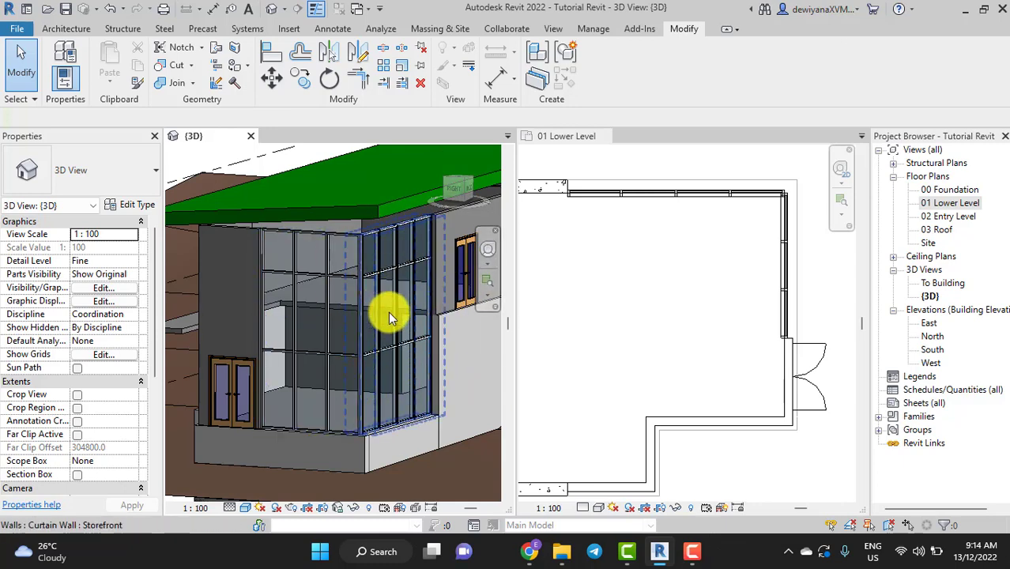
mouse_move(395, 332)
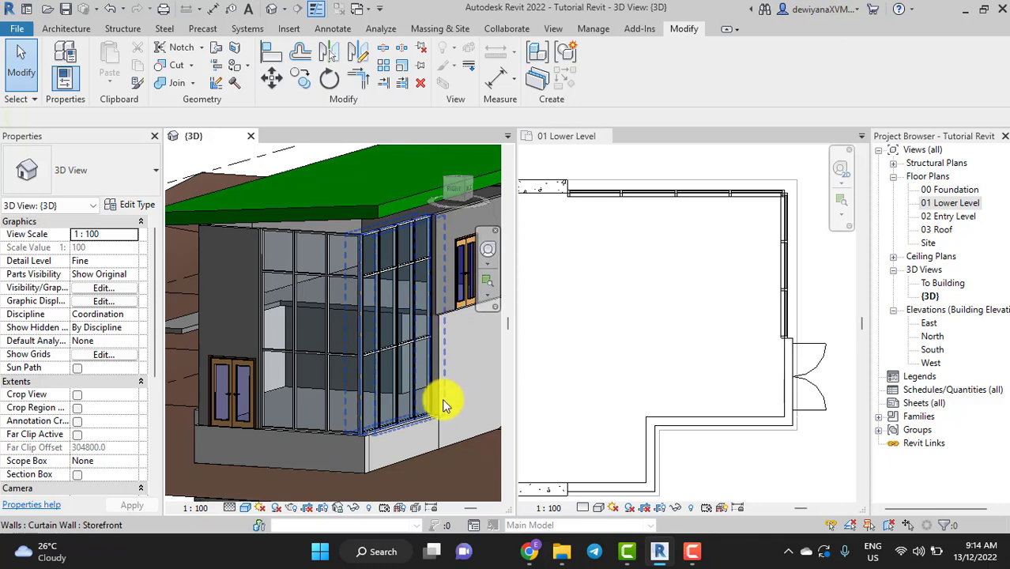
click(436, 332)
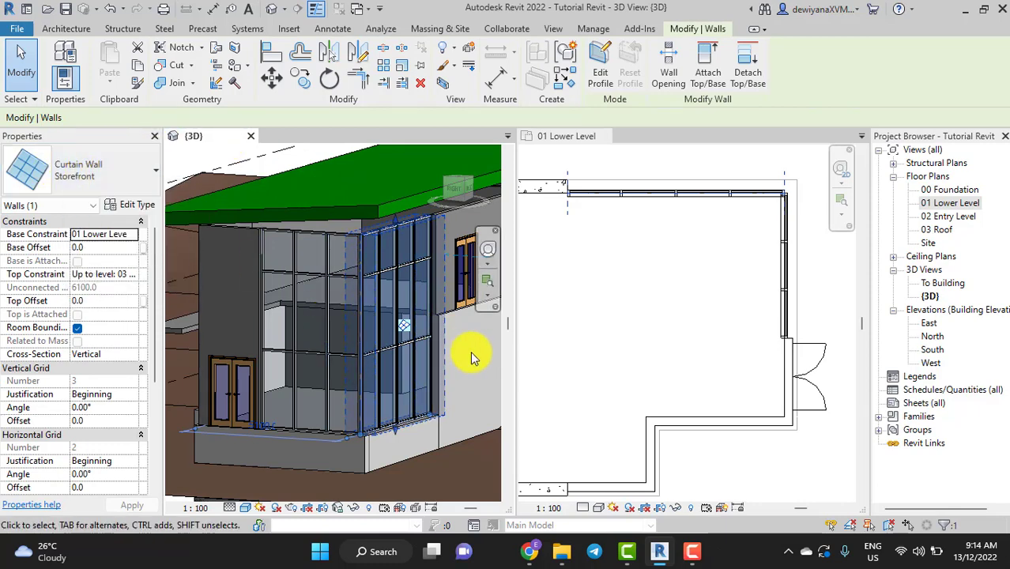
key(Escape)
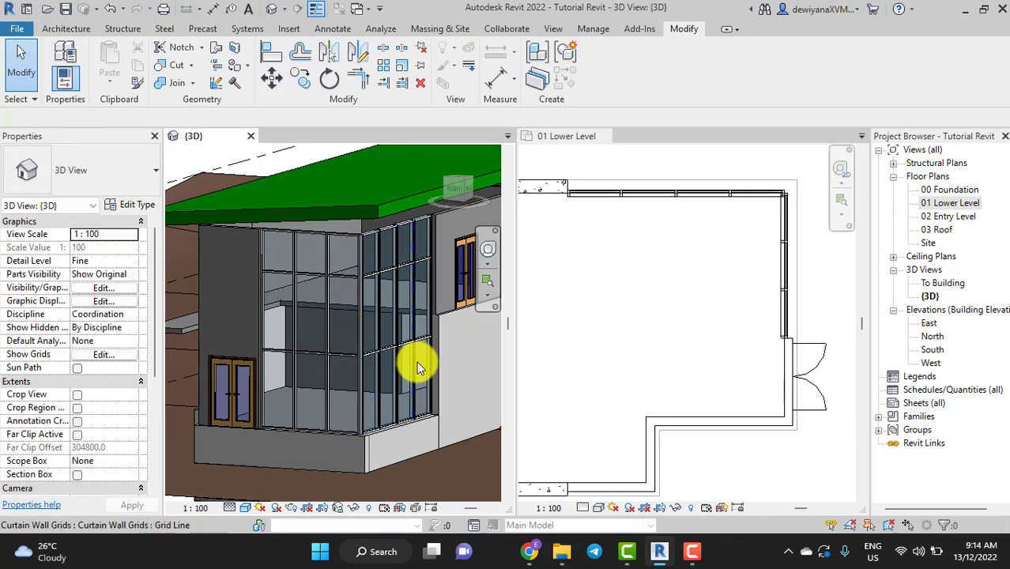
click(416, 361)
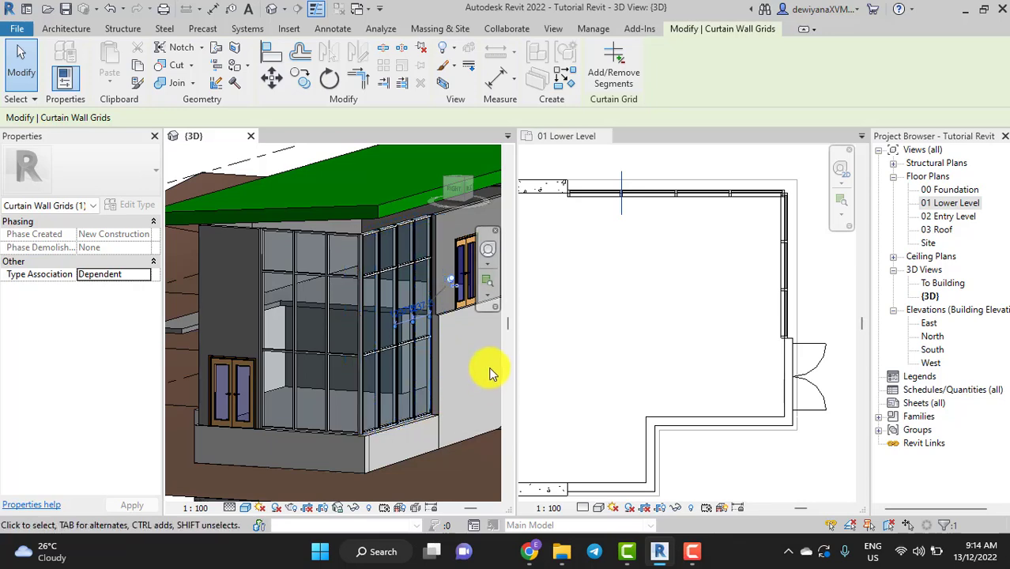
key(Escape)
click(406, 373)
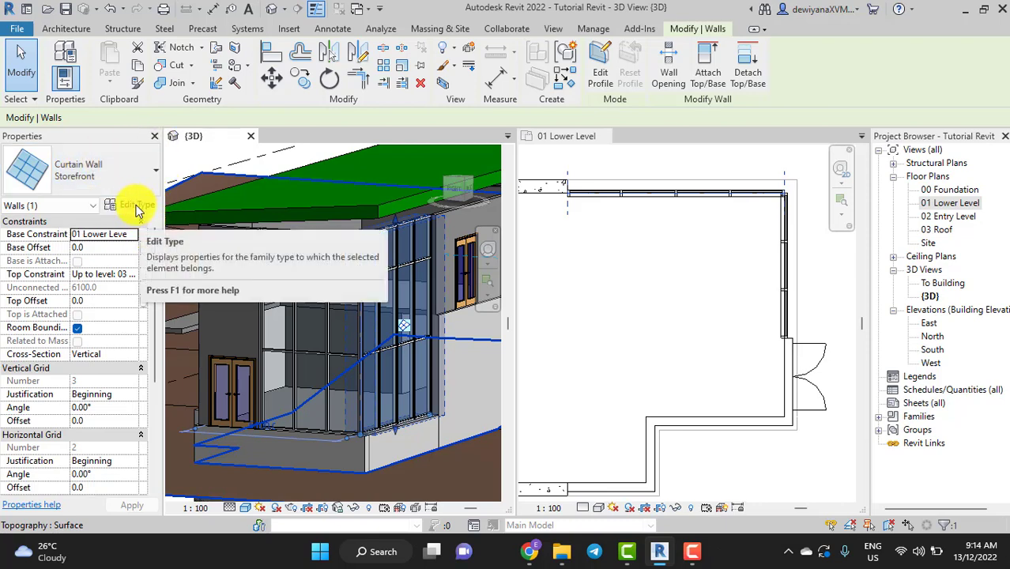
- Duplicate the Storefront wall type as House 1200 x 1200mm
click(137, 207)
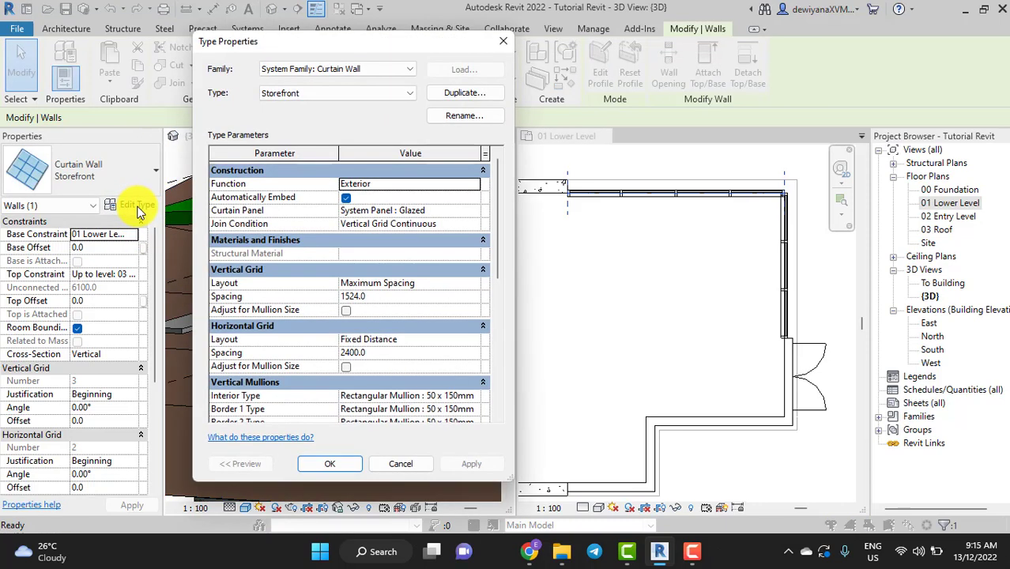
drag(327, 38, 649, 63)
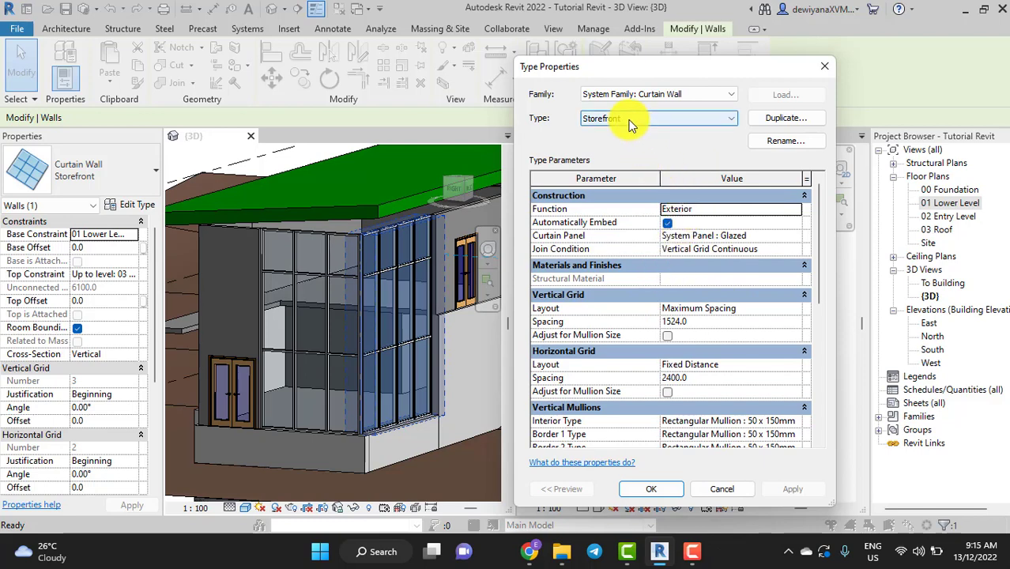
click(796, 117)
text(House 1200 x 1200mm)
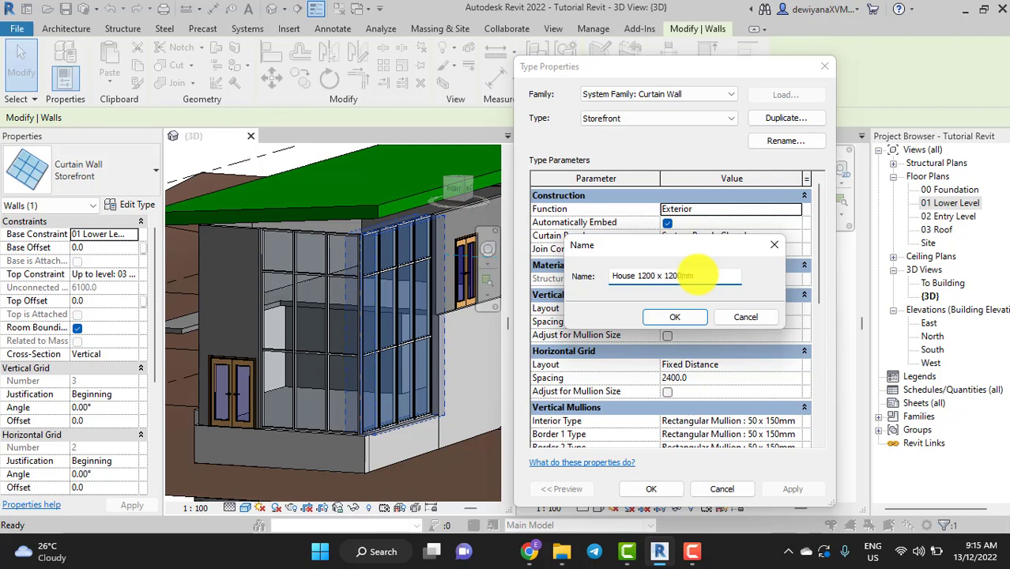
click(663, 315)
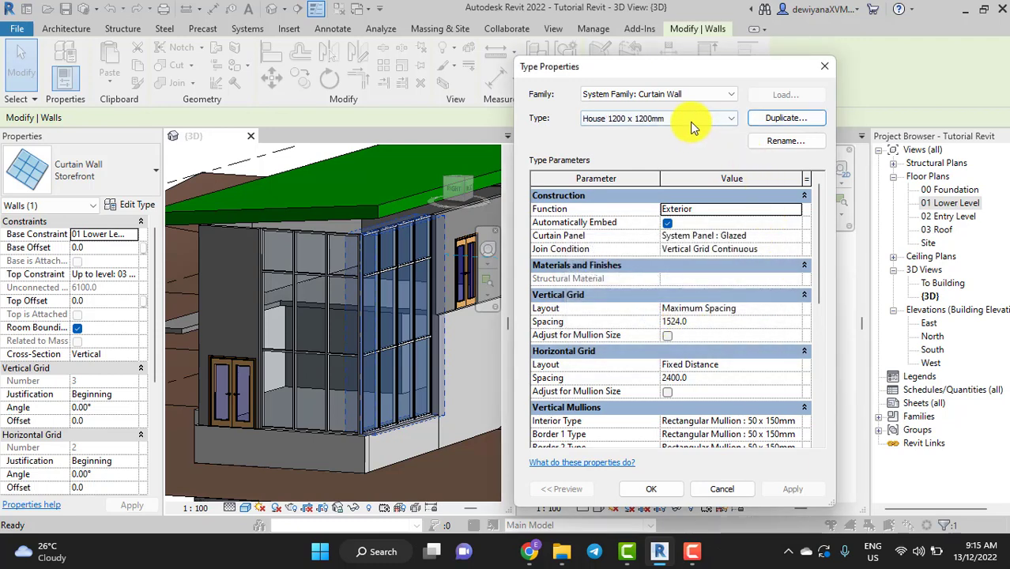
- Set both vertical and horizontal grid spacing to 1200 mm and apply
scroll(715, 322, down, 2)
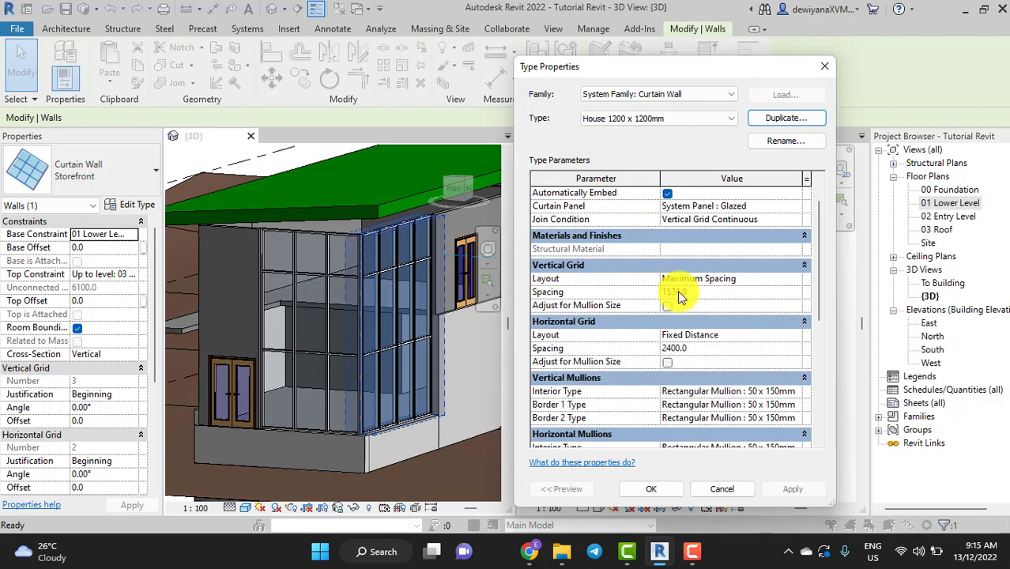
click(677, 293)
drag(677, 290, 643, 291)
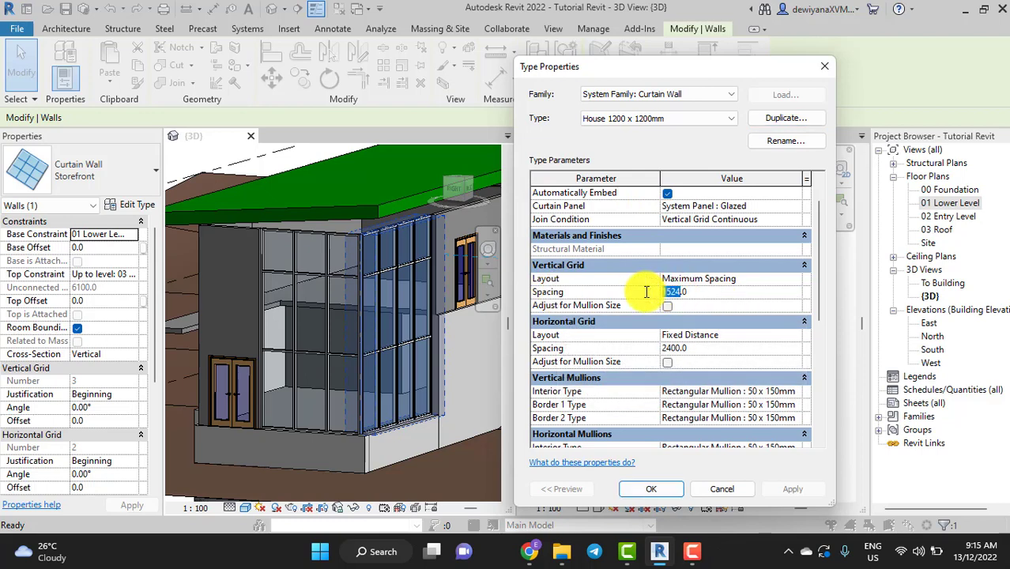
text(1200)
key(Return)
click(626, 133)
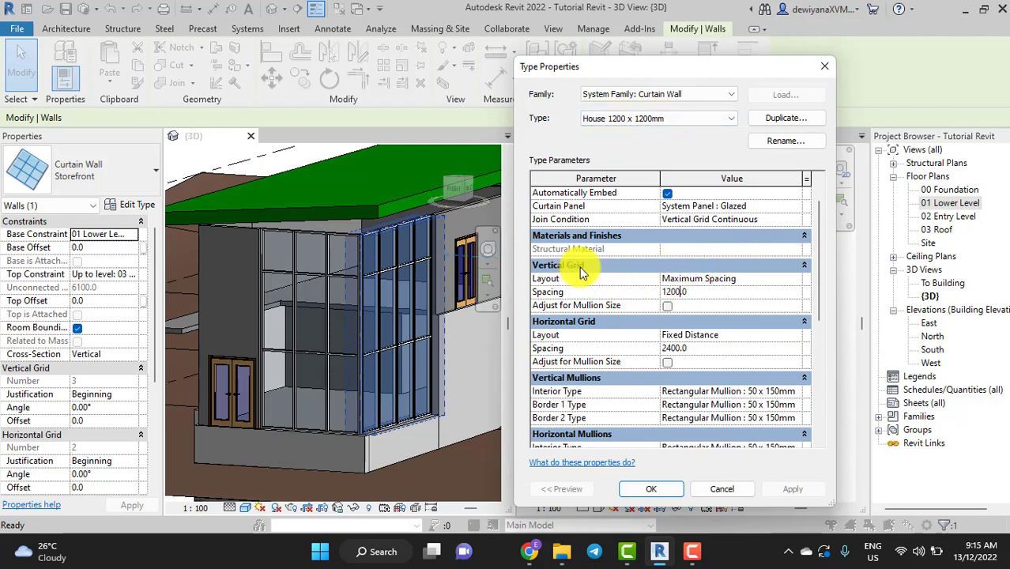
click(674, 348)
drag(672, 351, 653, 348)
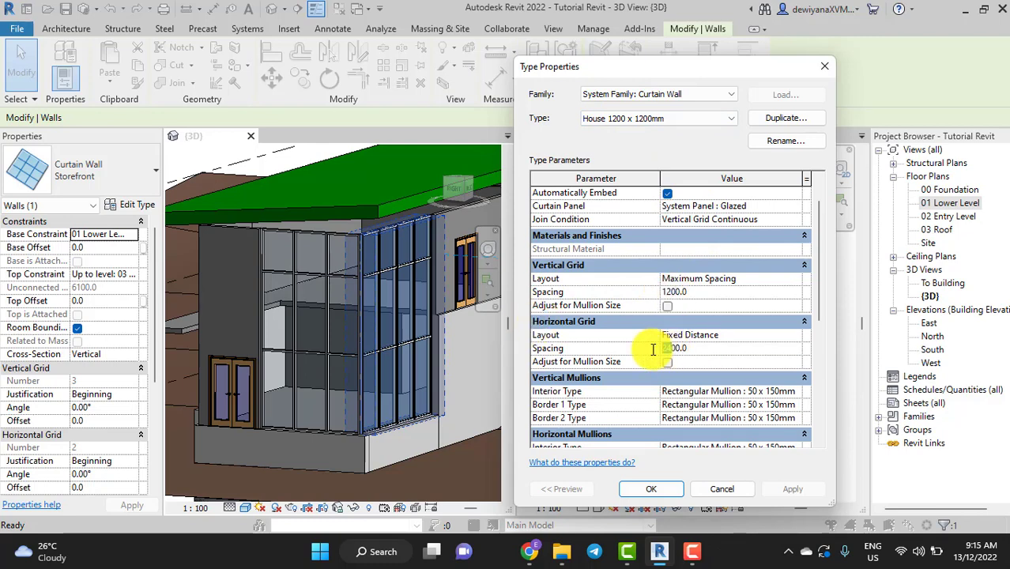
text(12)
click(664, 491)
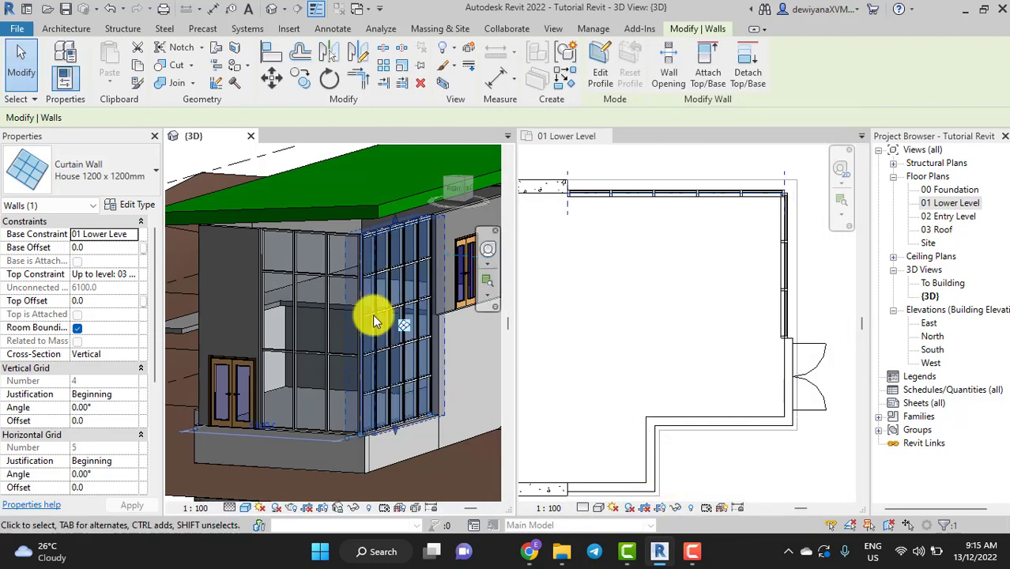
scroll(433, 301, up, 4)
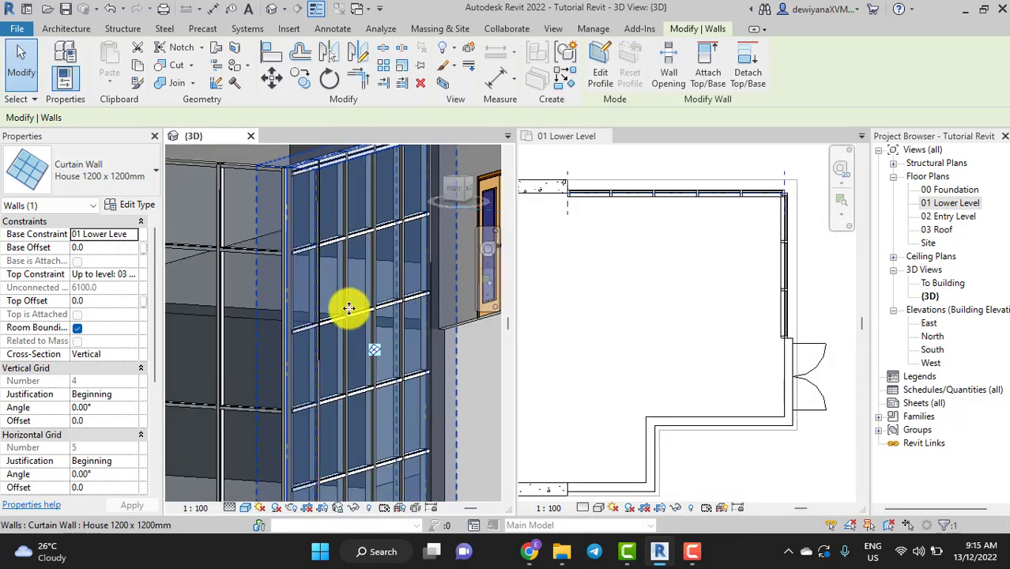
scroll(376, 360, down, 4)
scroll(431, 421, down, 2)
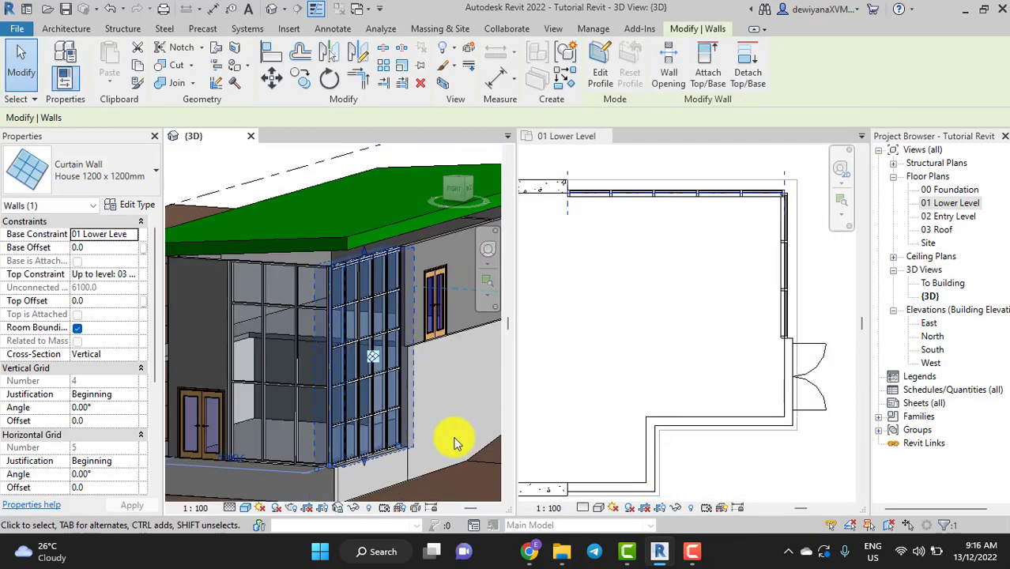
key(Escape)
scroll(343, 431, down, 1)
scroll(342, 432, up, 2)
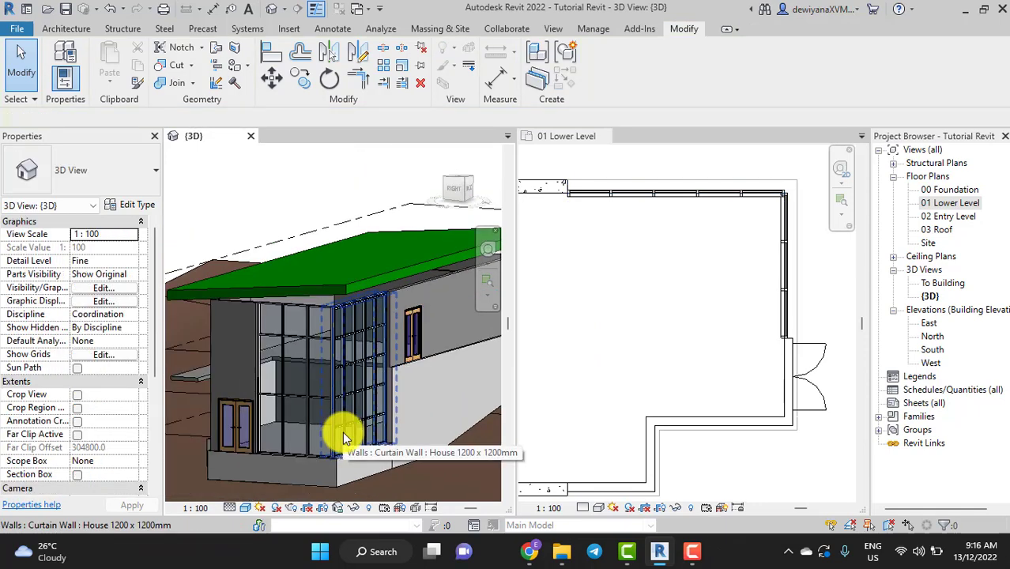
mouse_move(342, 432)
shift+middle_down()
mouse_move(381, 410)
mouse_move(193, 316)
shift+middle_up()
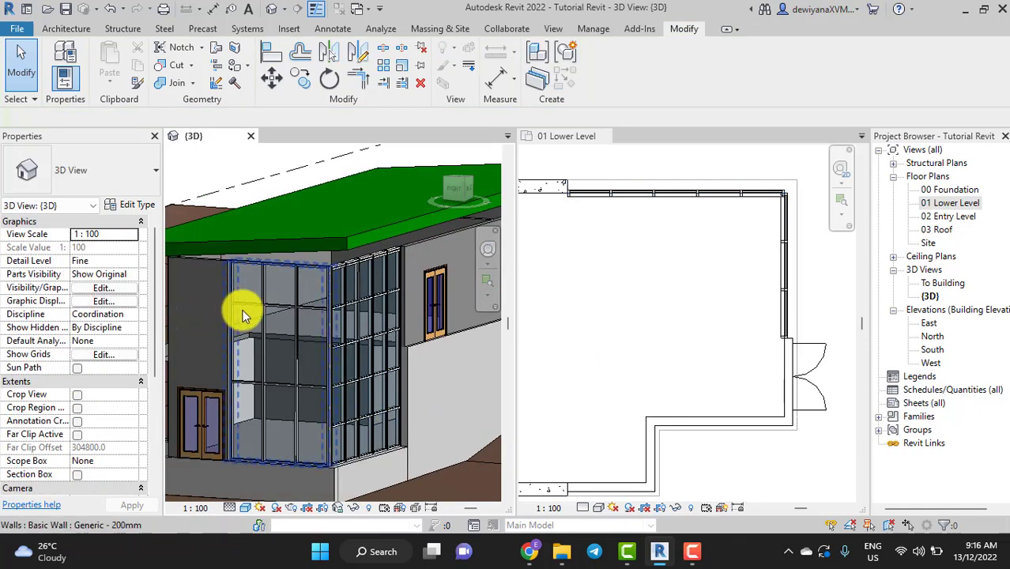
click(299, 290)
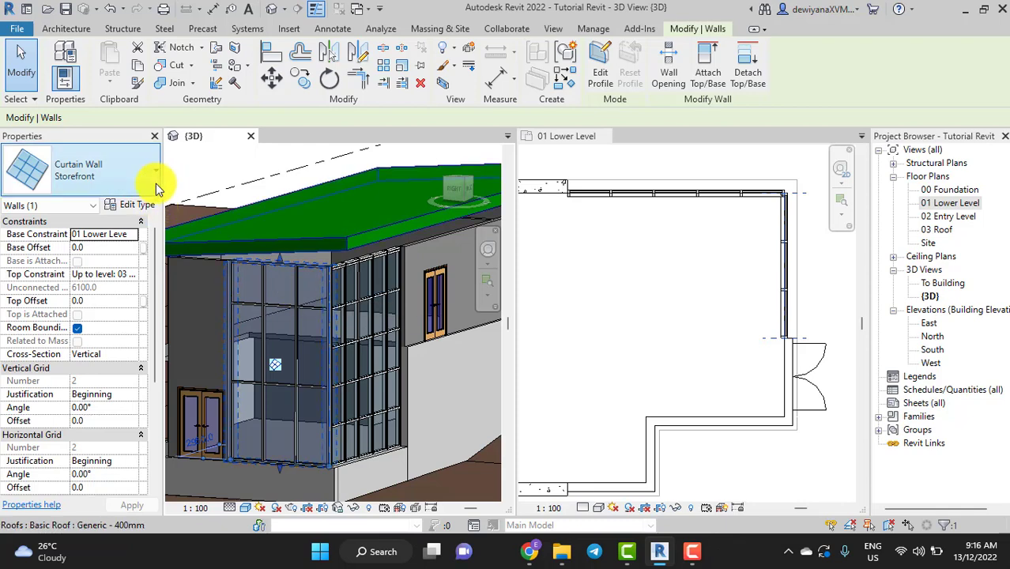
click(155, 177)
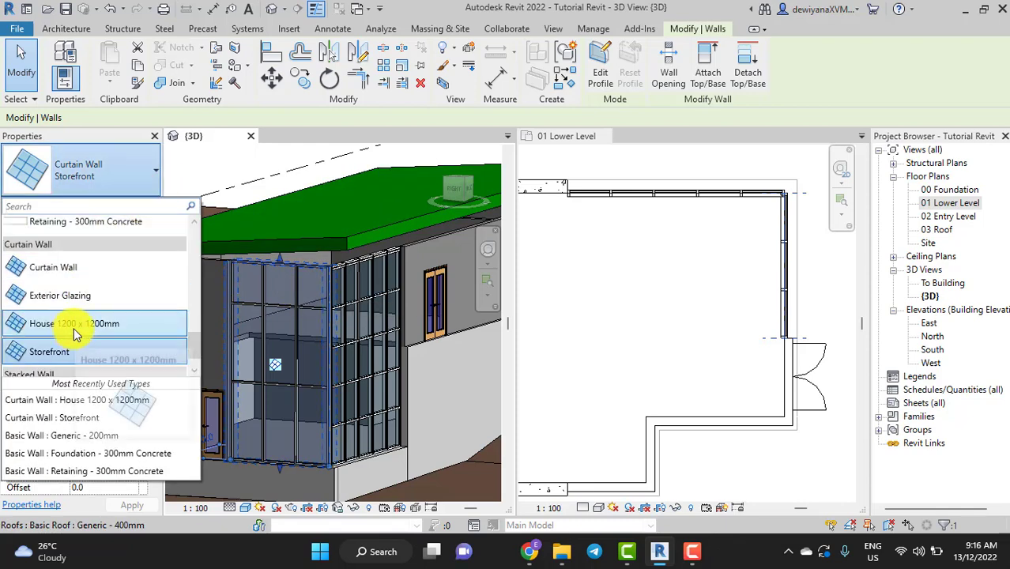
key(Escape)
key(Escape)
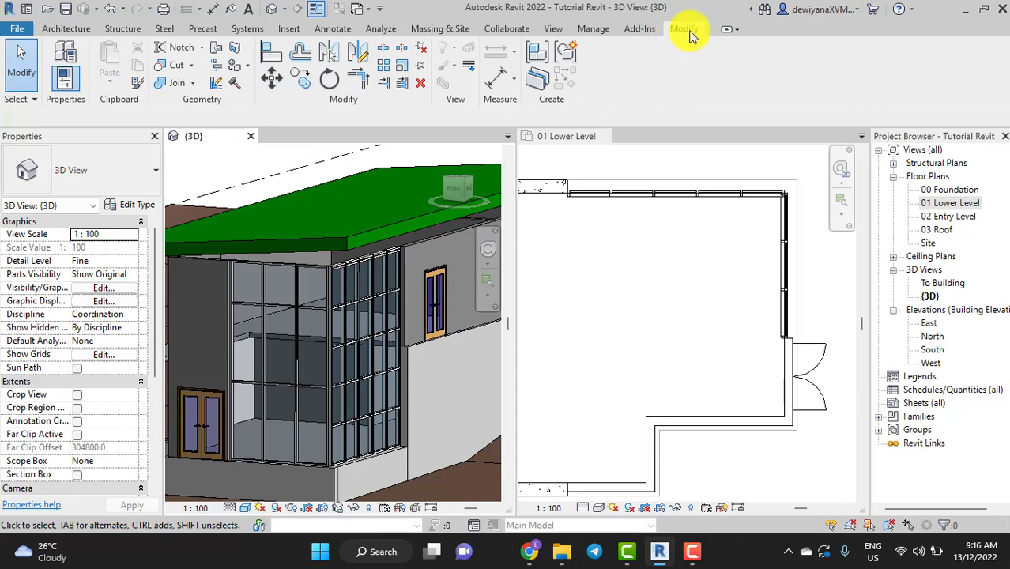
- Match Type Properties from the House 1200 x 1200mm wall onto the left Storefront wall
click(138, 84)
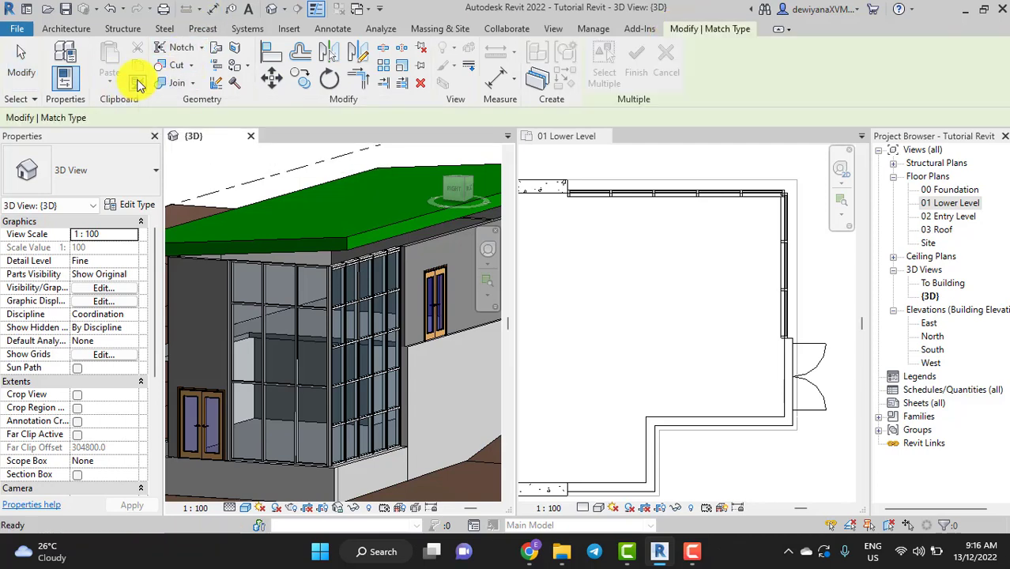
click(378, 291)
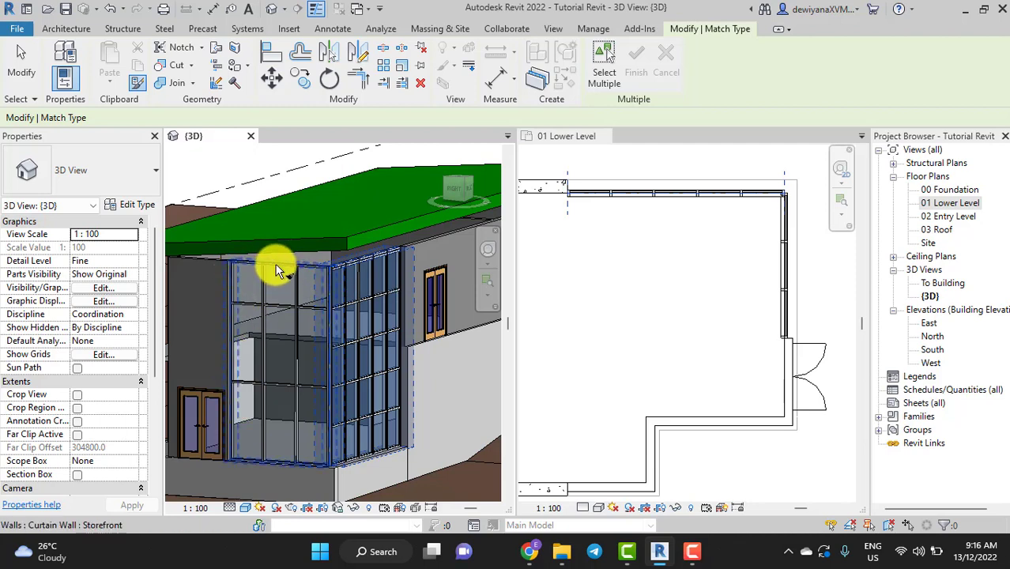
click(277, 270)
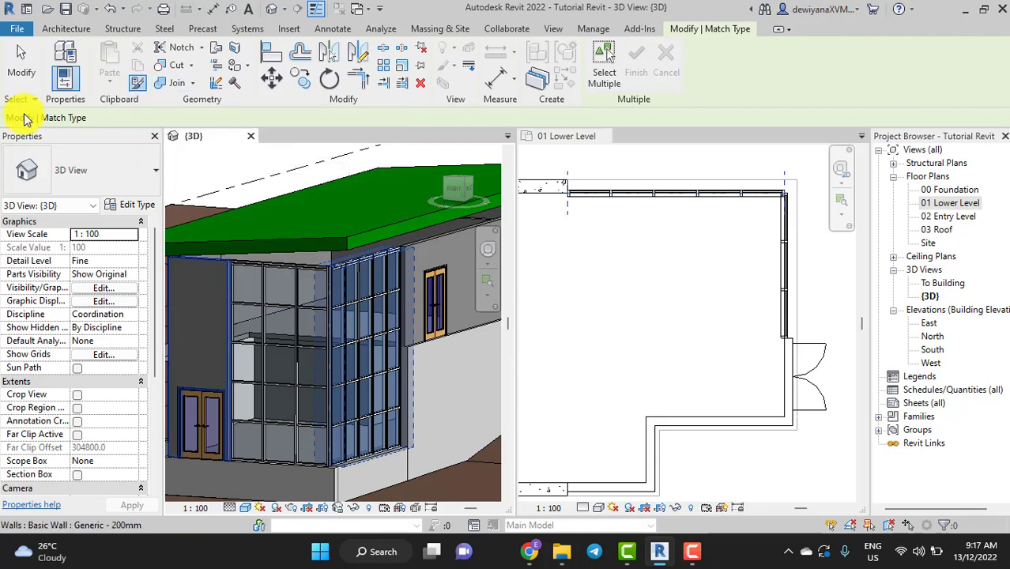
click(21, 59)
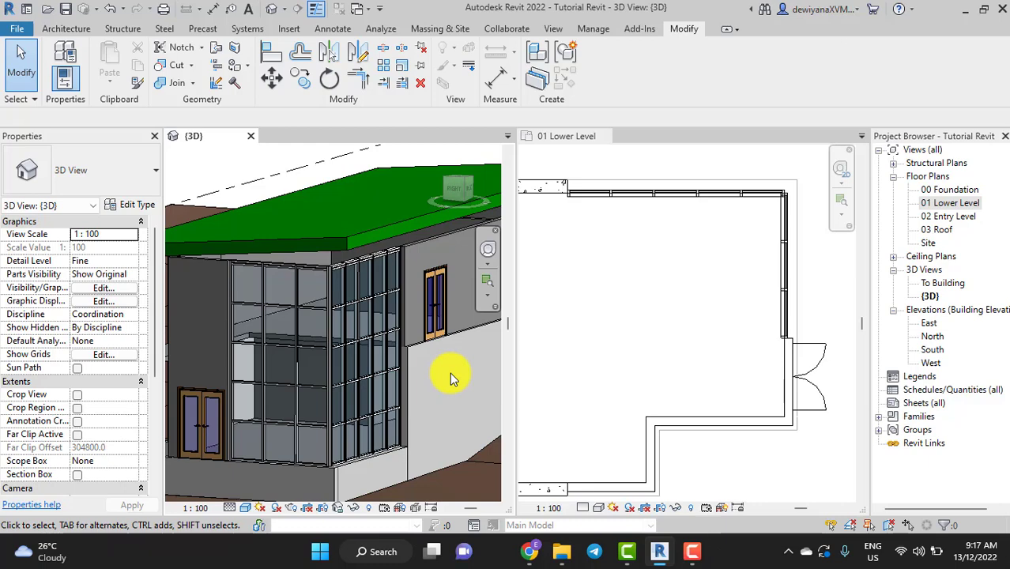
scroll(446, 376, down, 2)
shift+middle_drag(444, 377, 399, 395)
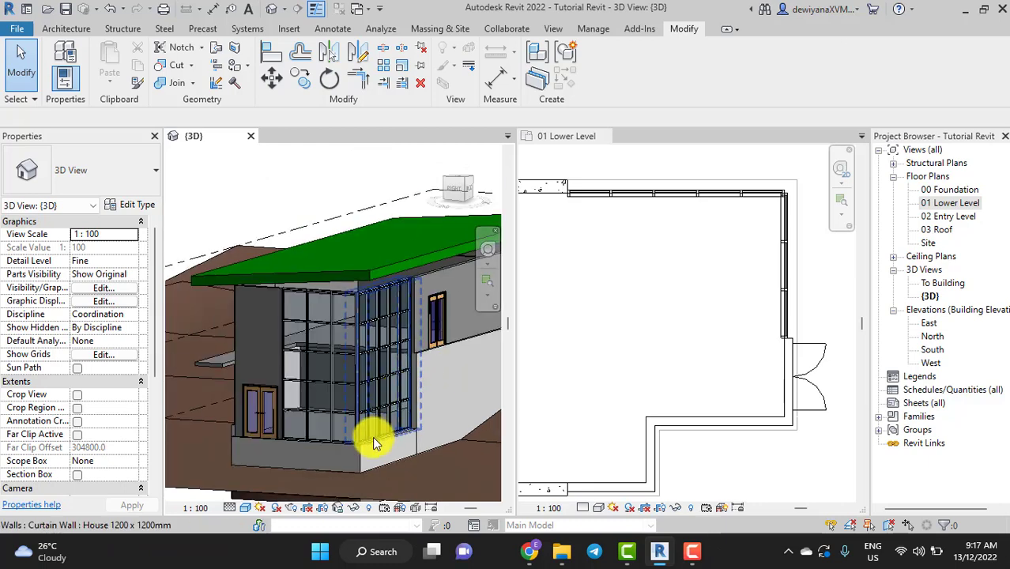
scroll(373, 439, up, 3)
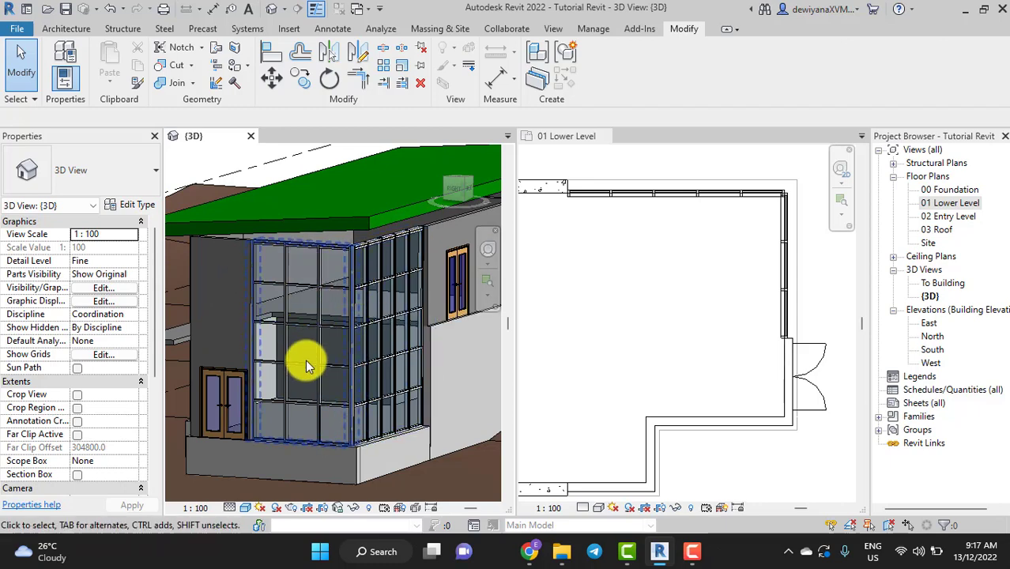
click(291, 417)
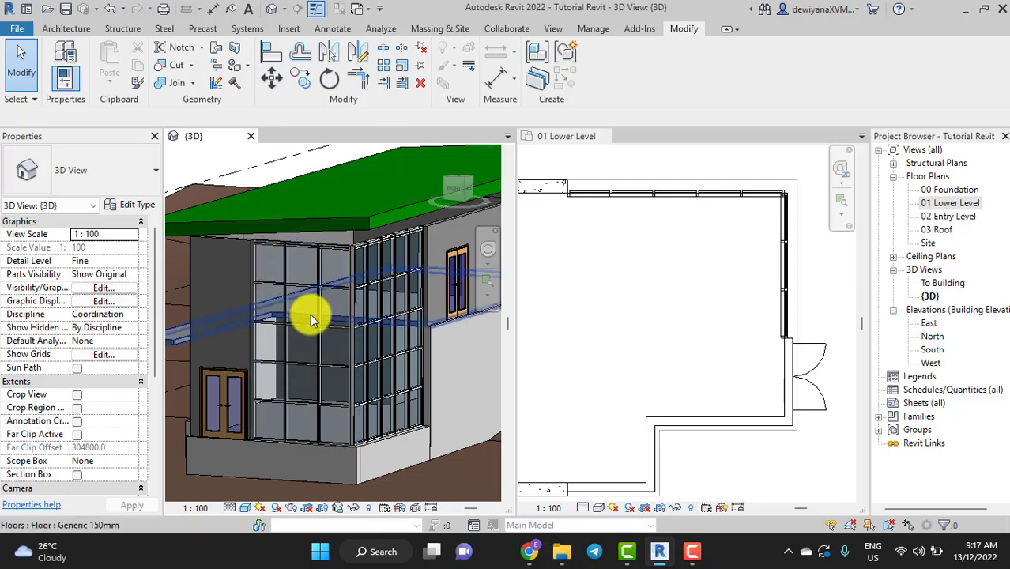
shift+middle_drag(310, 314, 304, 400)
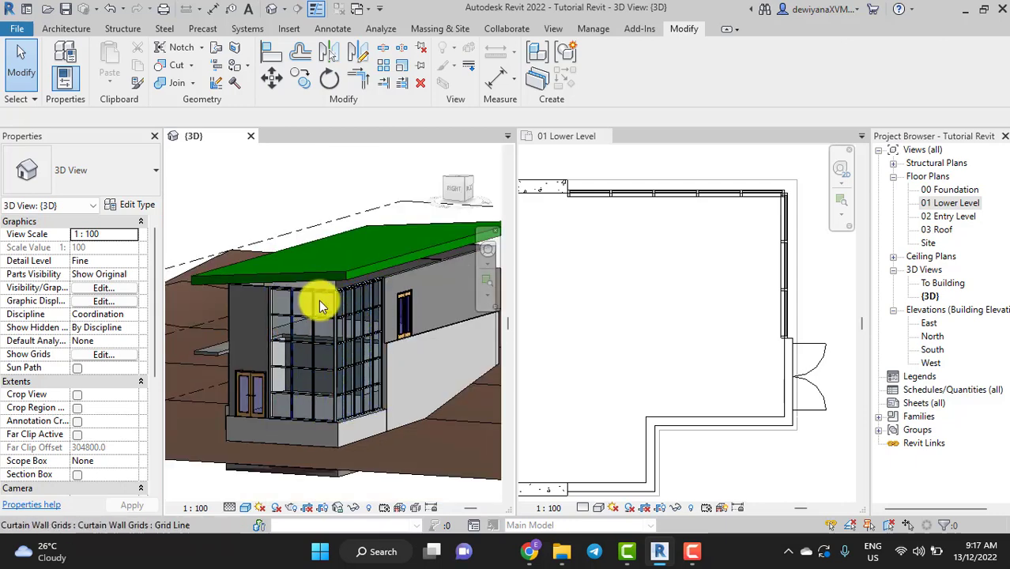
shift+middle_drag(341, 391, 341, 392)
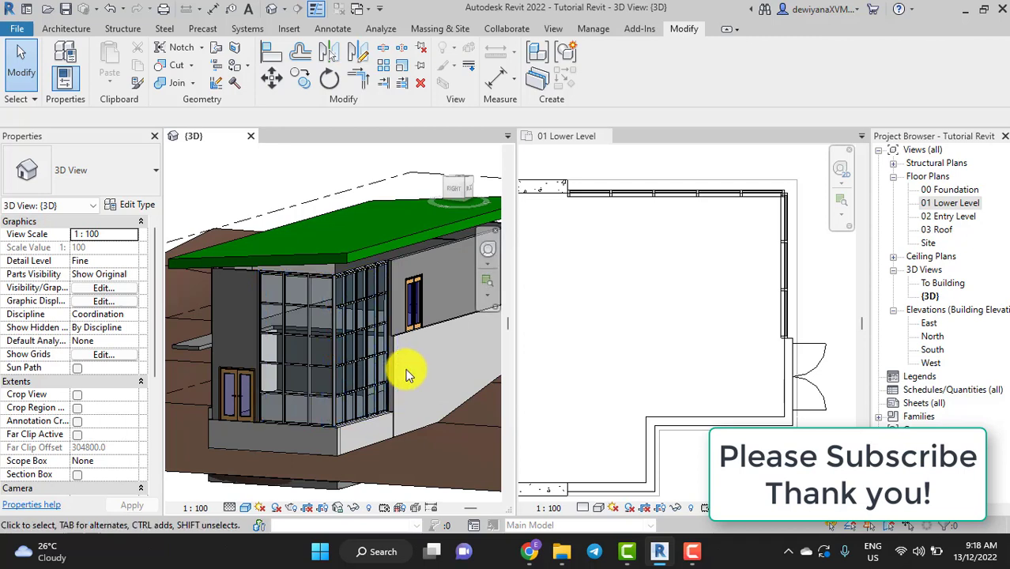
click(692, 552)
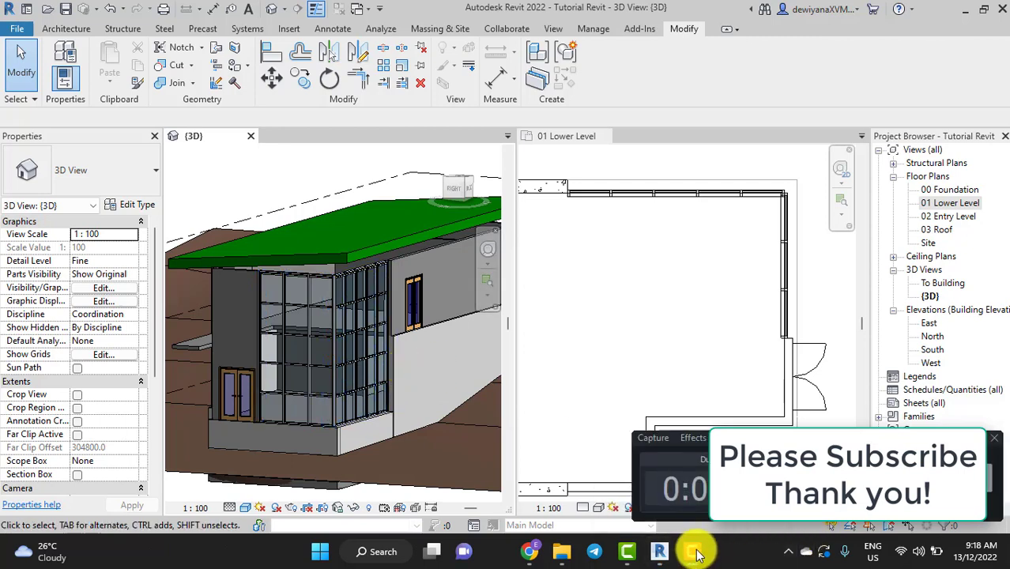